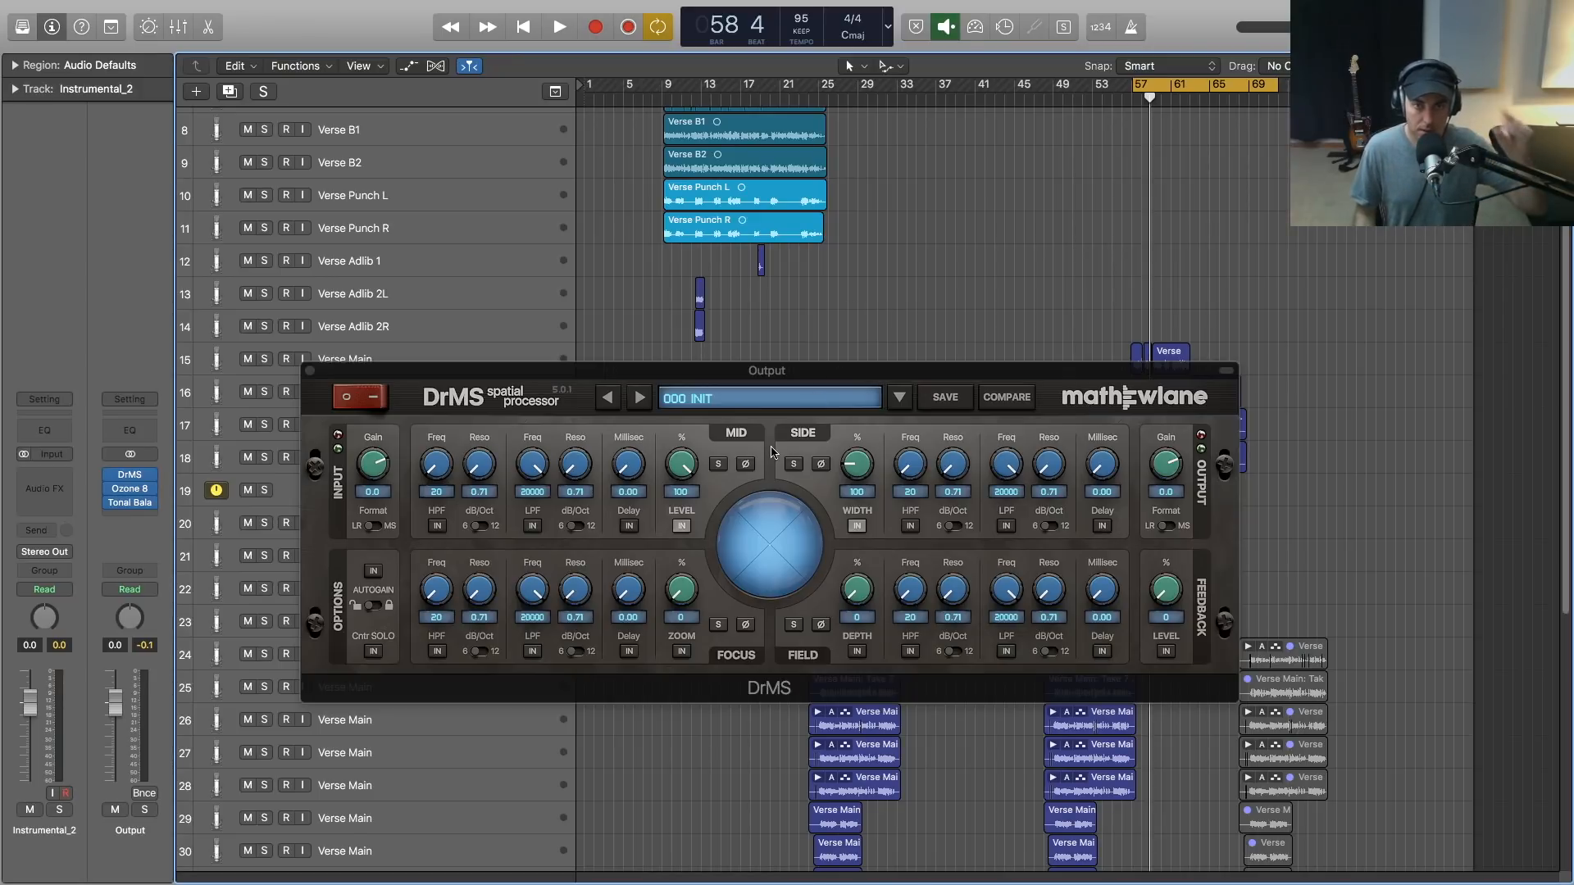
- Enable the DrMS spatial processor on the Output channel and play the song to view its stereo image
{"action": "left_click", "coordinate": [364, 403]}
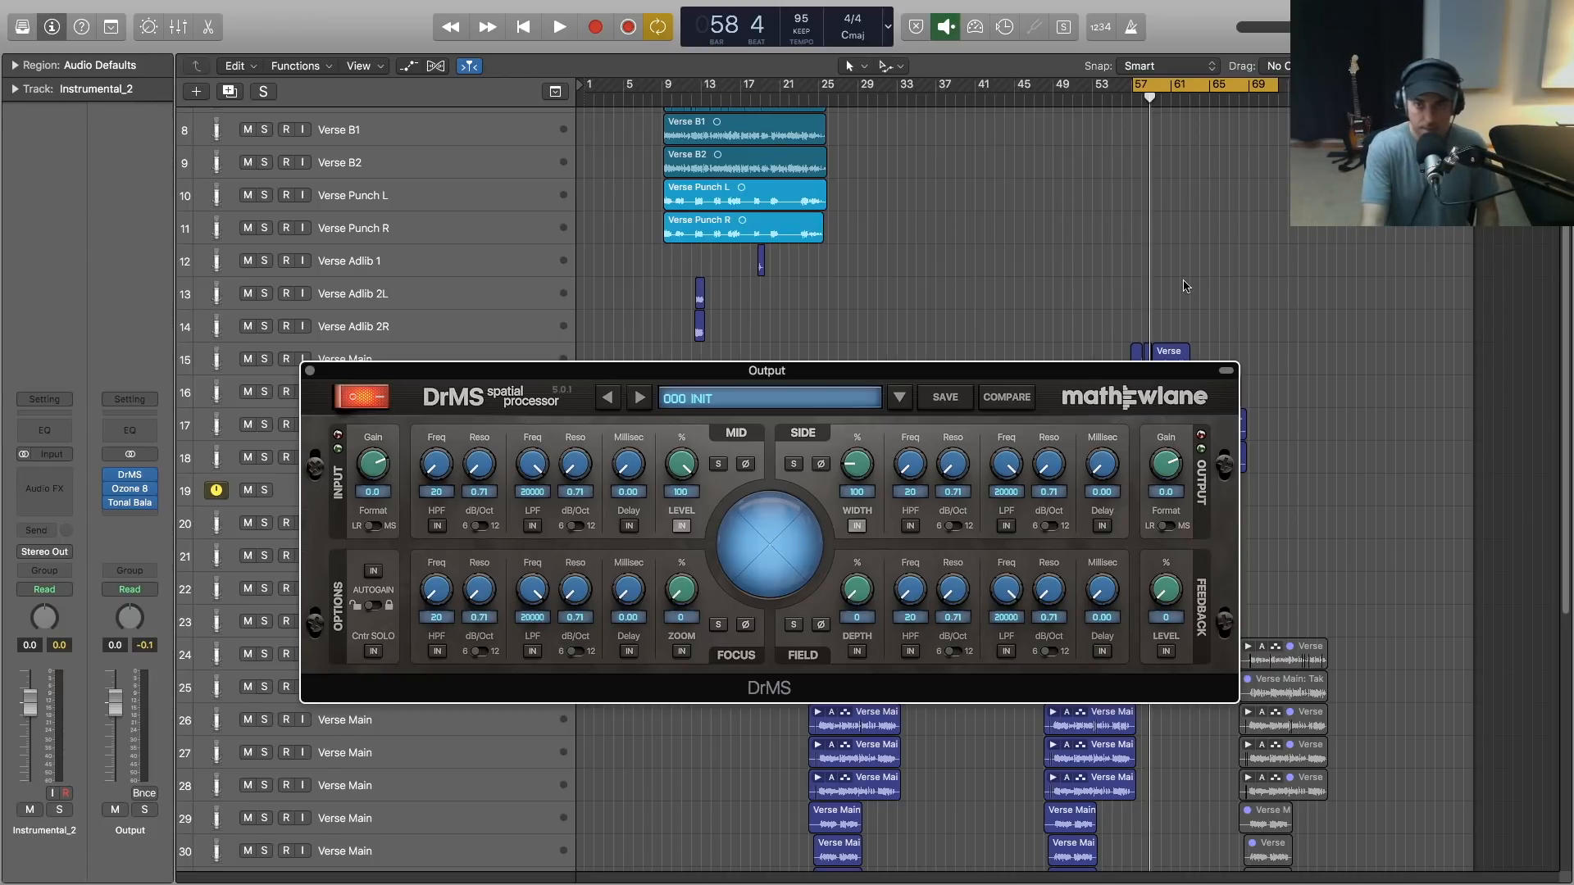
{"action": "key", "text": "space"}
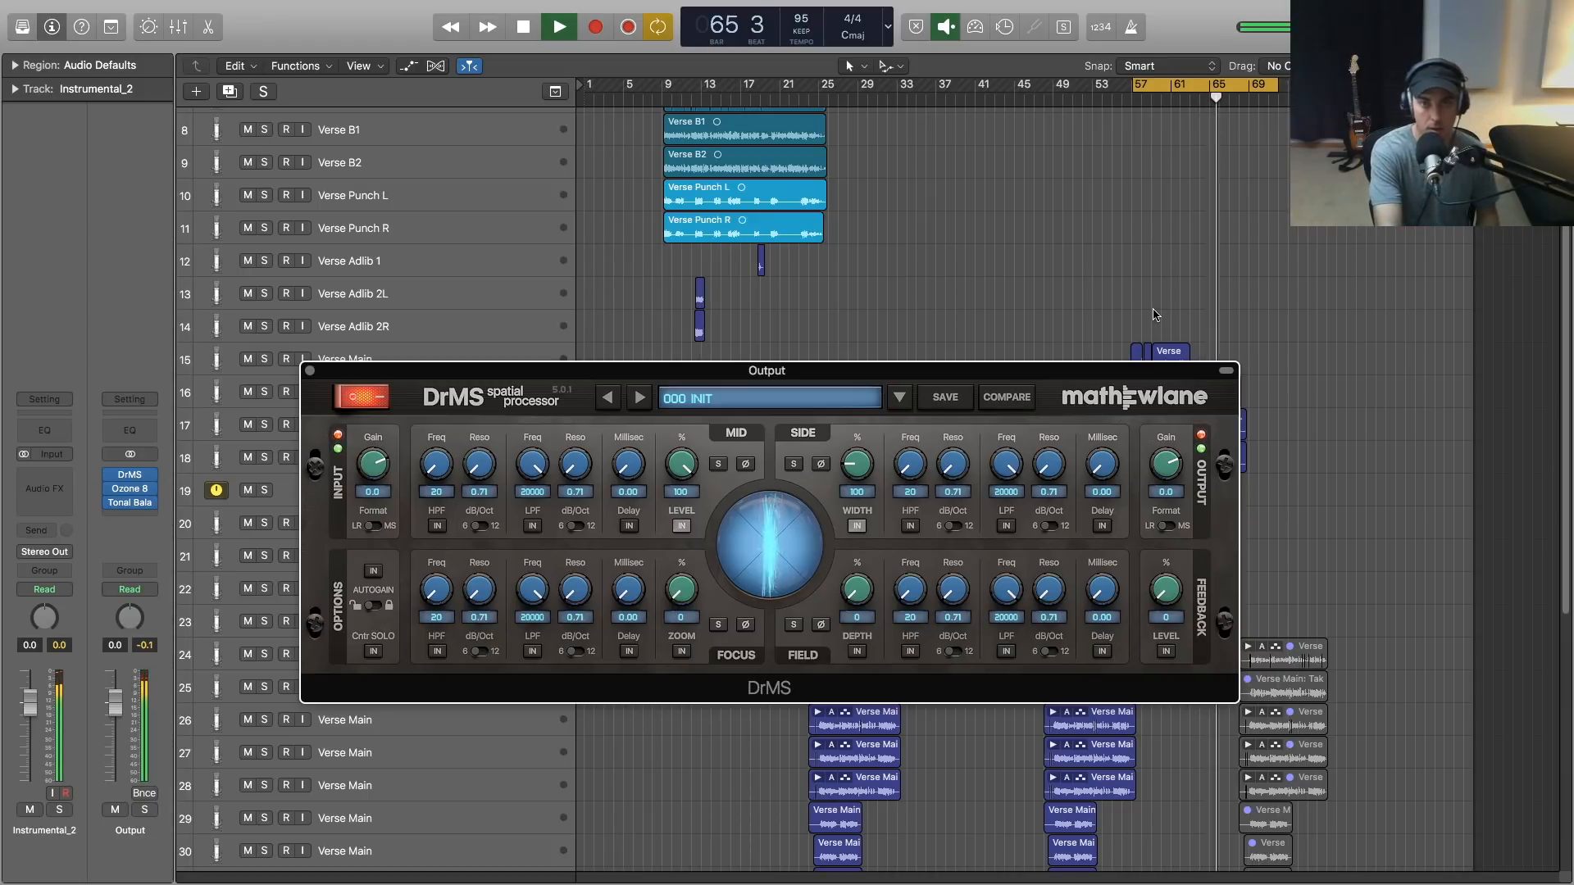
{"action": "key", "text": "space"}
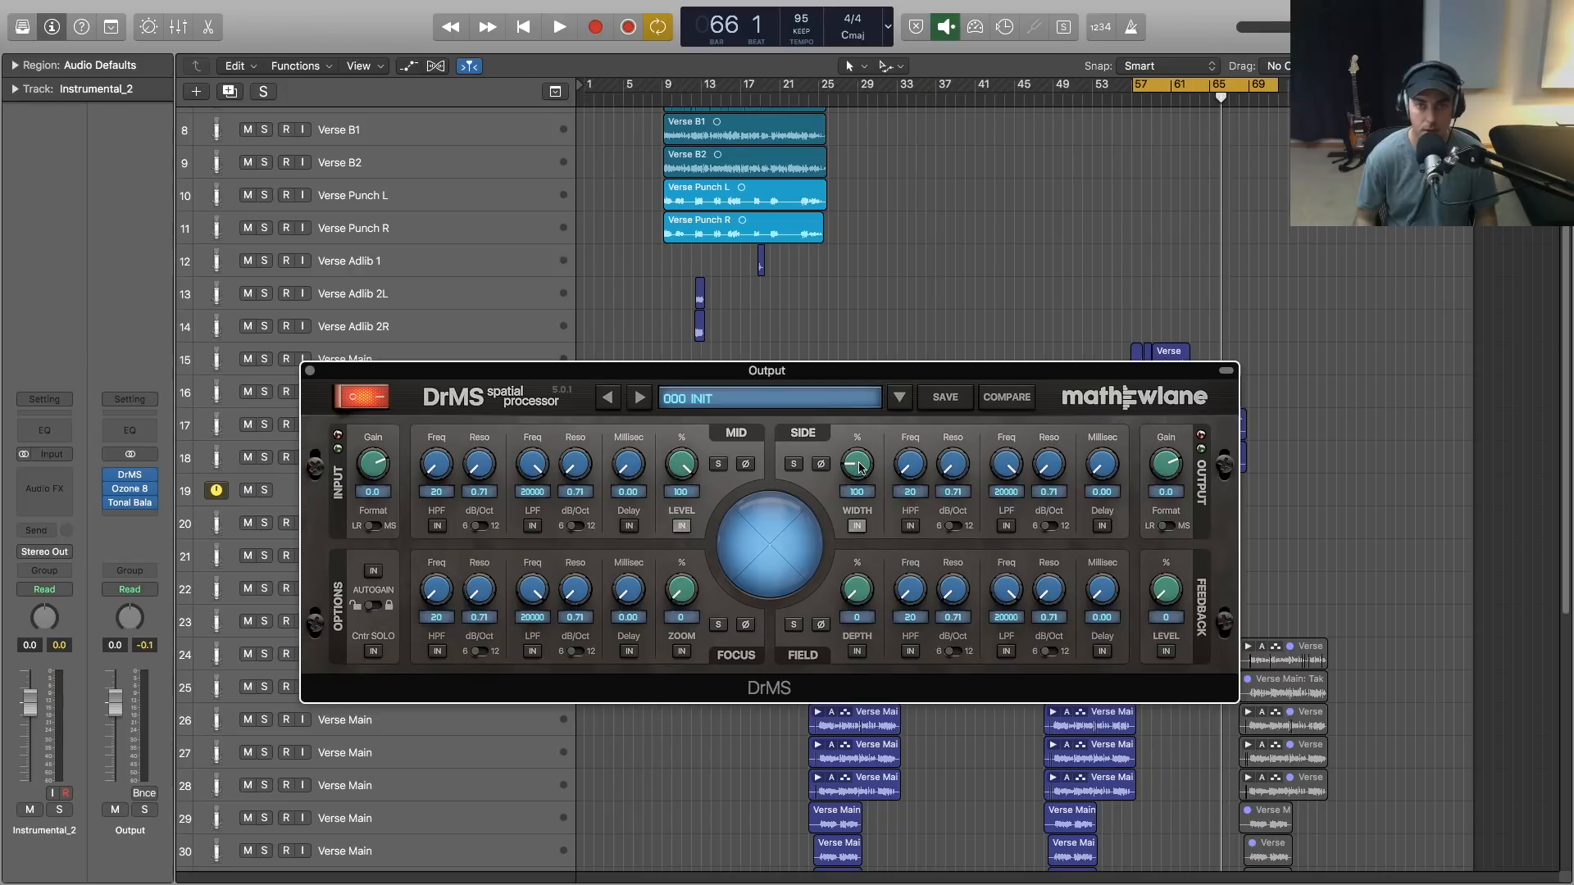
- Set the DrMS side width to 0, audition the mid signal alone, and reset the width to 100
{"action": "left_click_drag", "start_coordinate": [855, 469], "coordinate": [852, 518]}
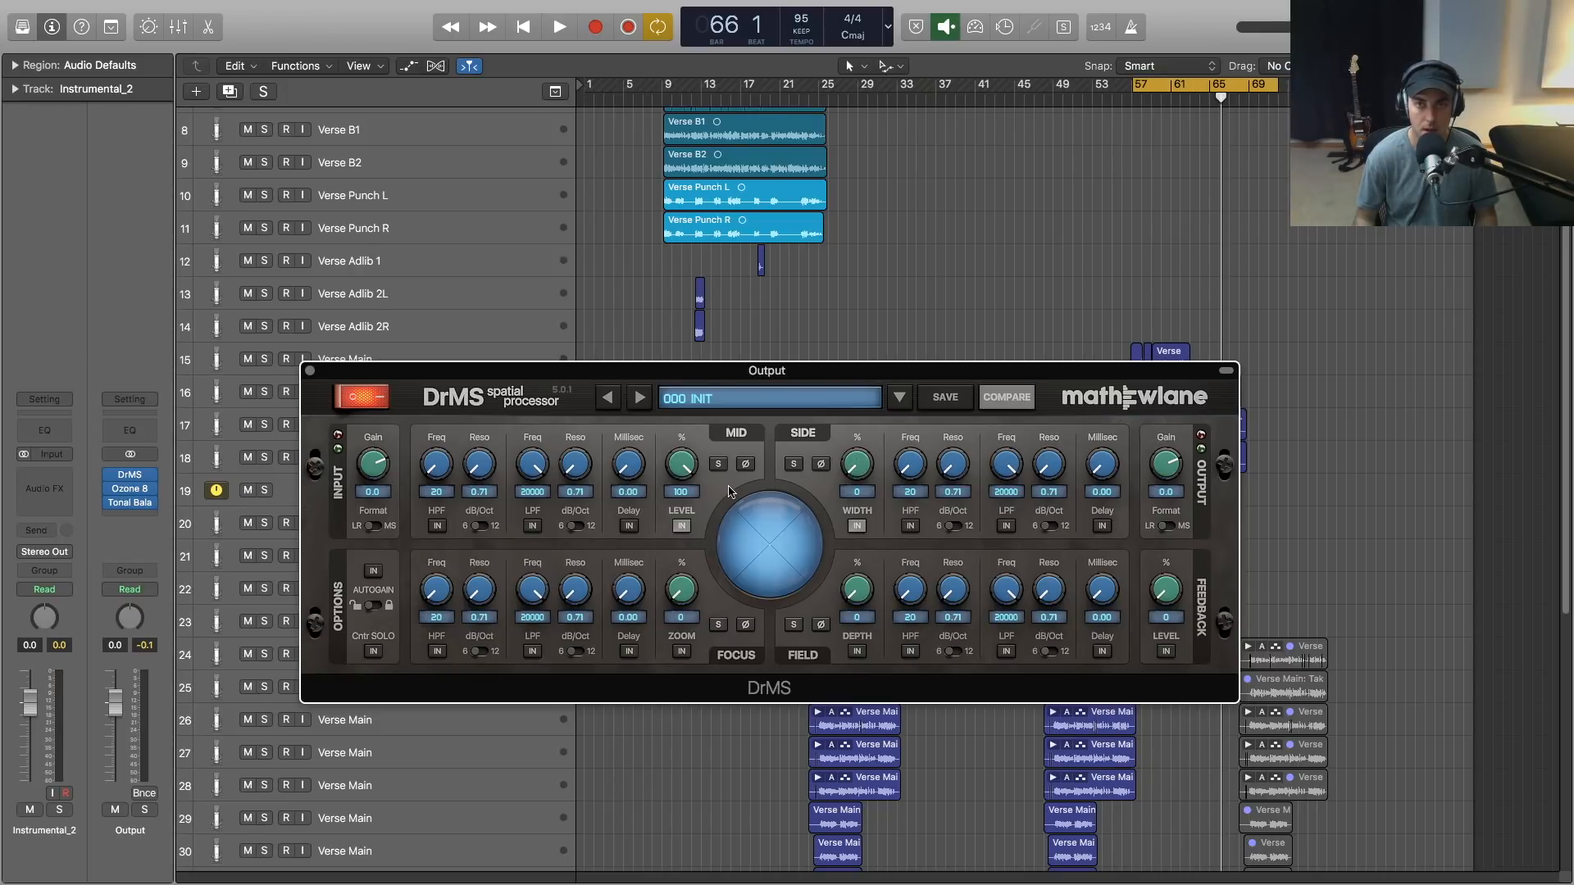
{"action": "key", "text": "space"}
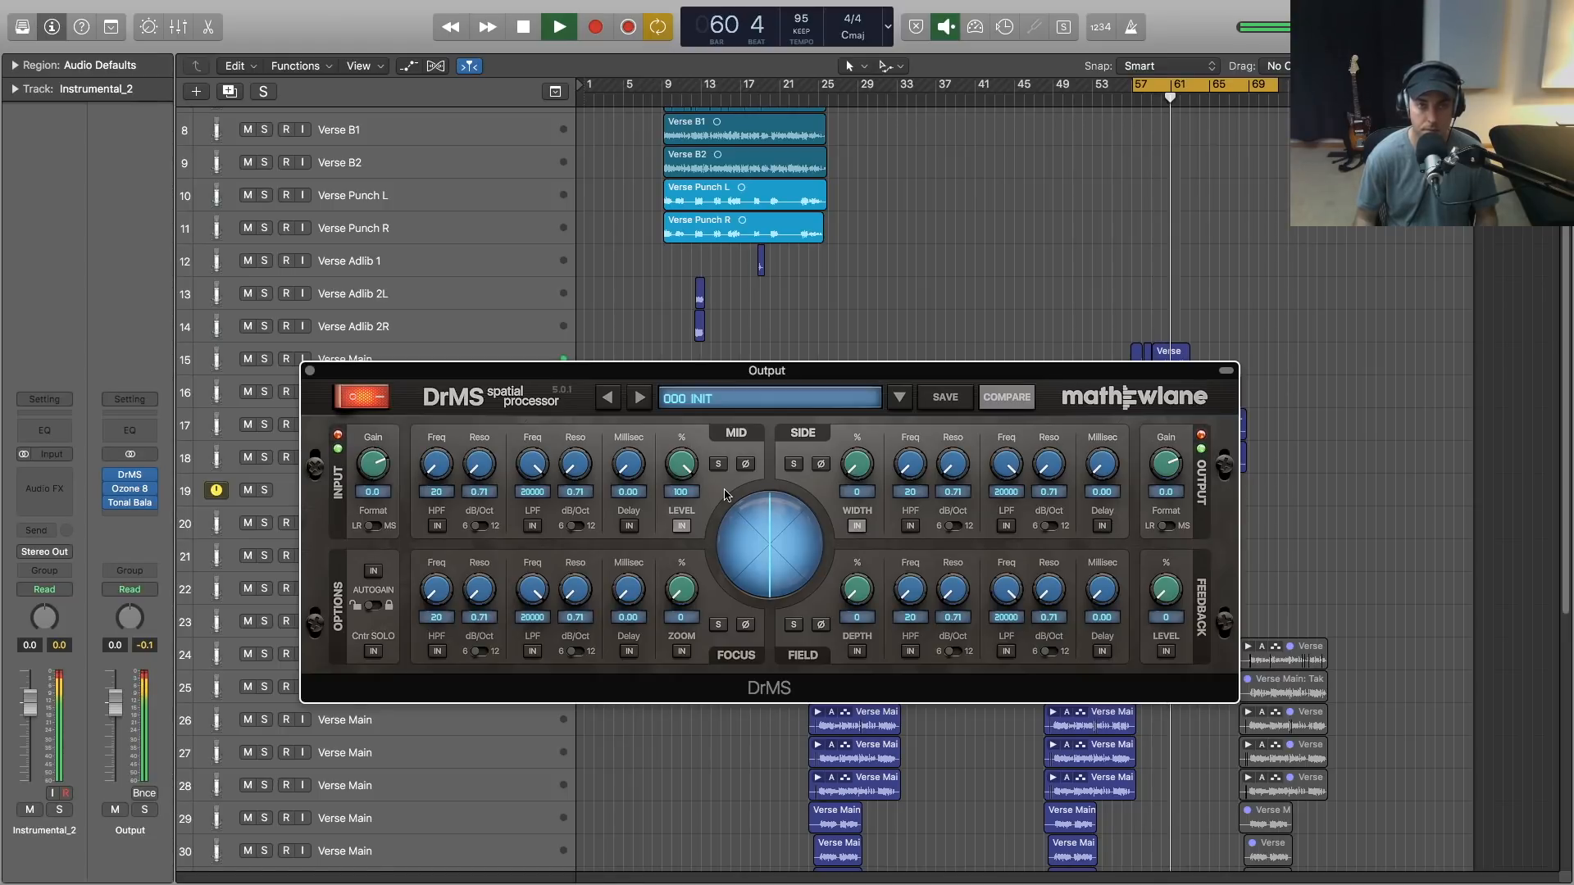
{"action": "key", "text": "space"}
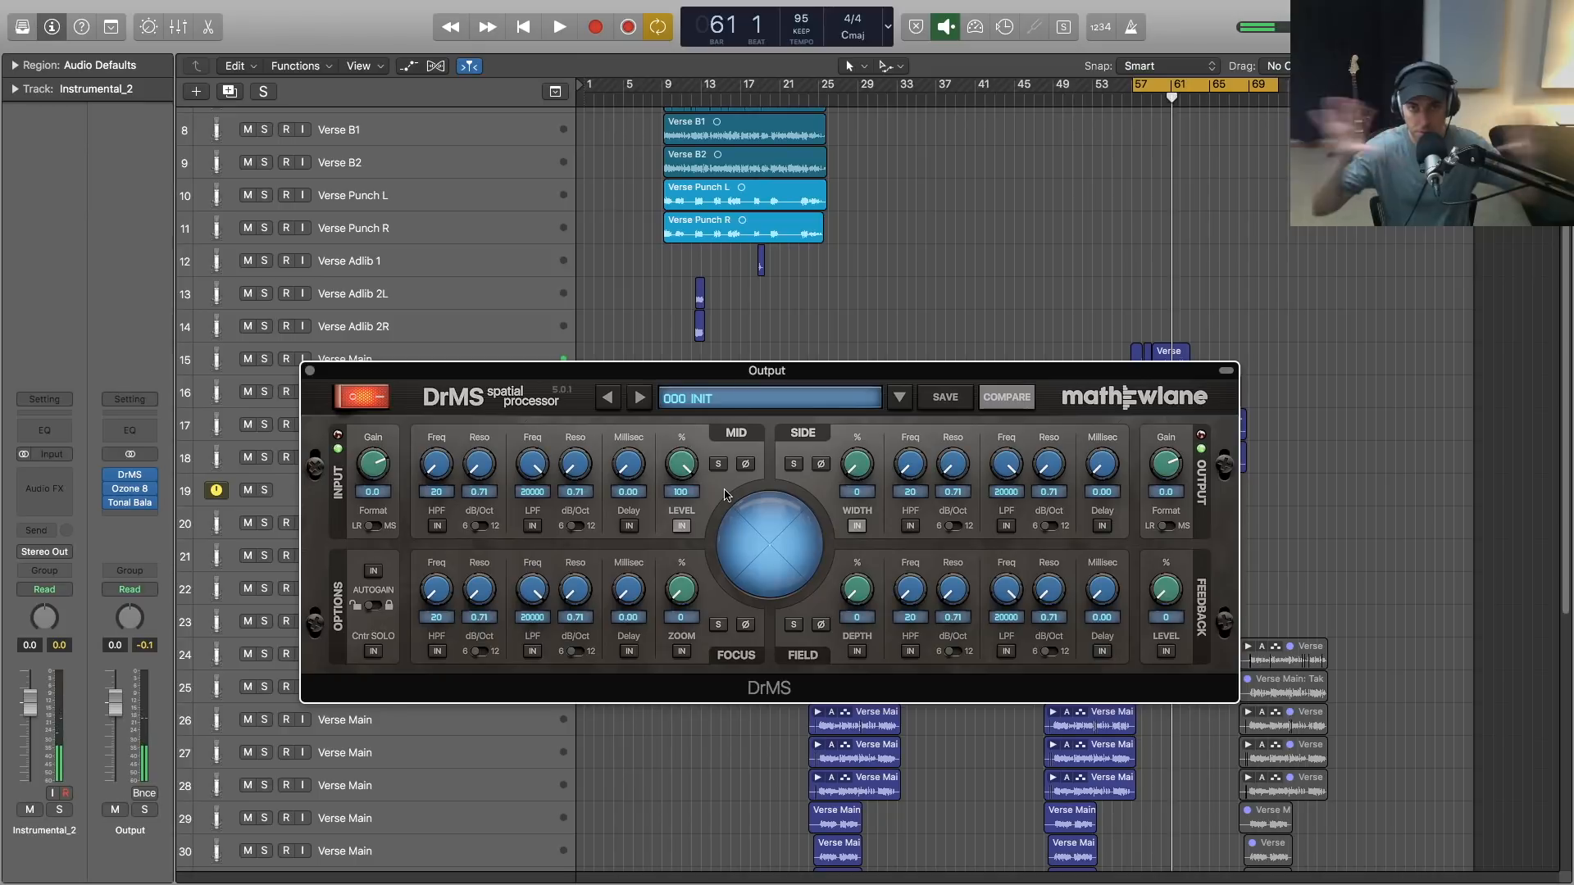
{"action": "double_click", "coordinate": [851, 465]}
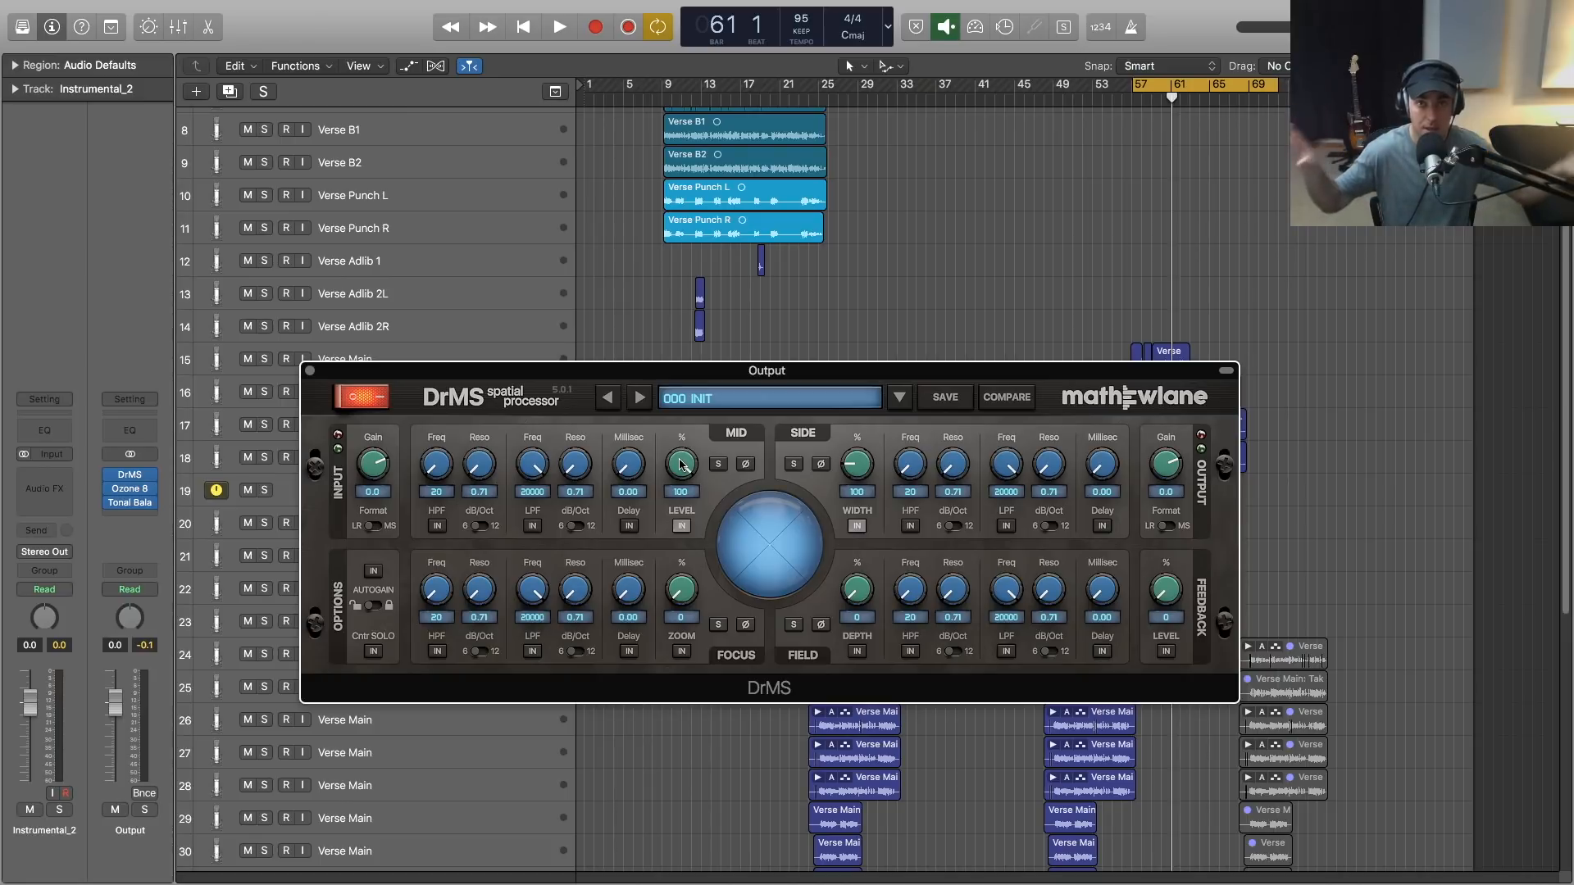
- Set the DrMS mid level to 0, audition the side signal alone, and restore the level to 100
{"action": "left_click_drag", "start_coordinate": [680, 465], "coordinate": [686, 702]}
{"action": "key", "text": "space"}
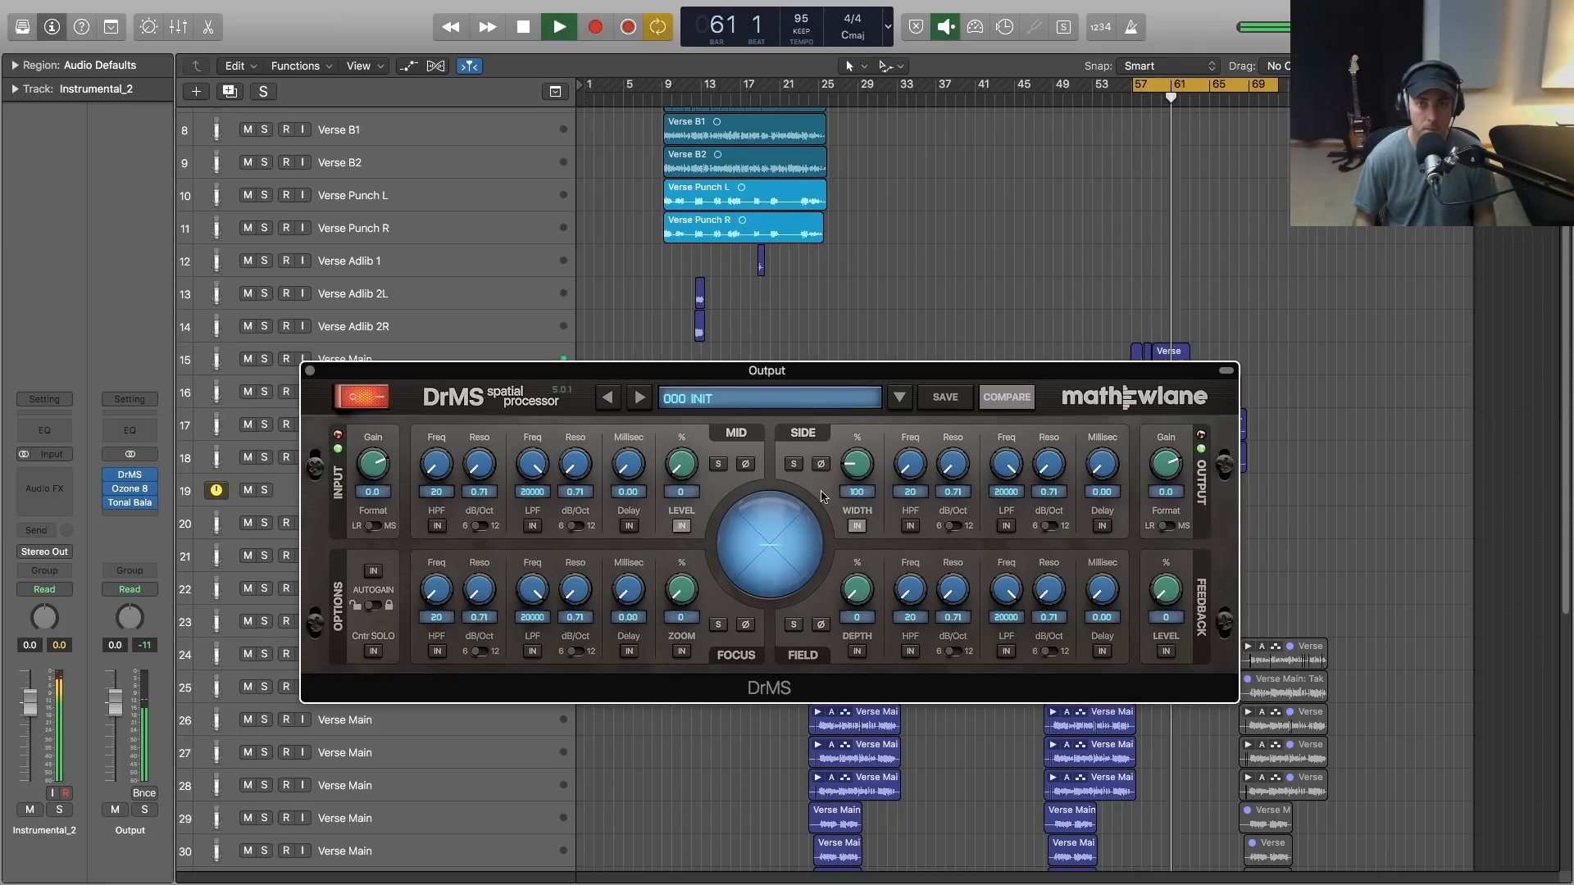
{"action": "key", "text": "space"}
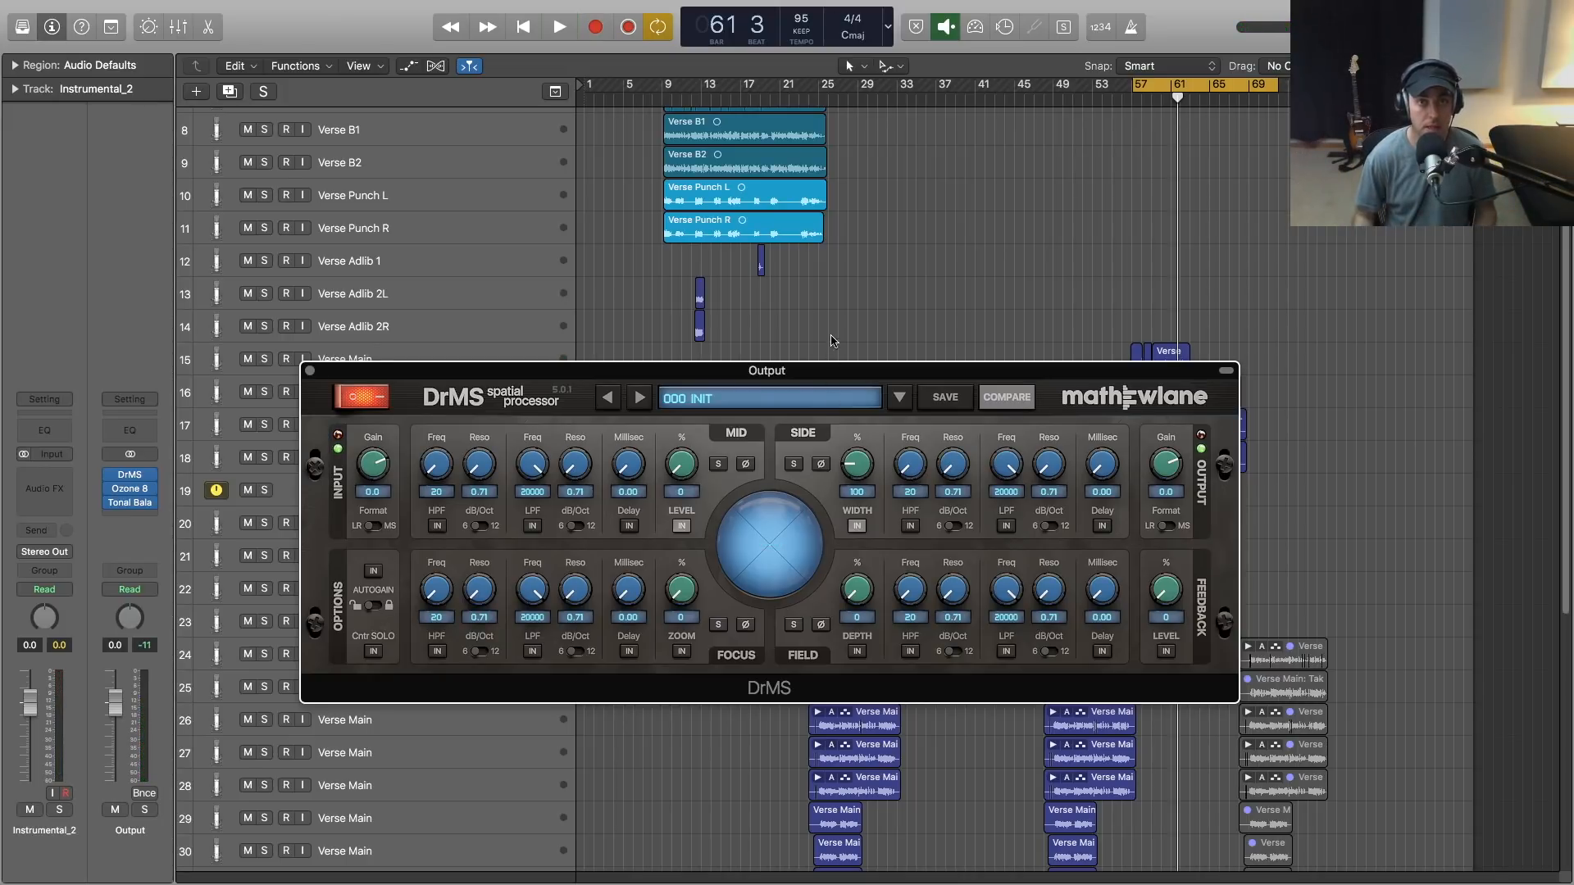
{"action": "scroll", "coordinate": [852, 275], "scroll_direction": "up", "scroll_amount": 2}
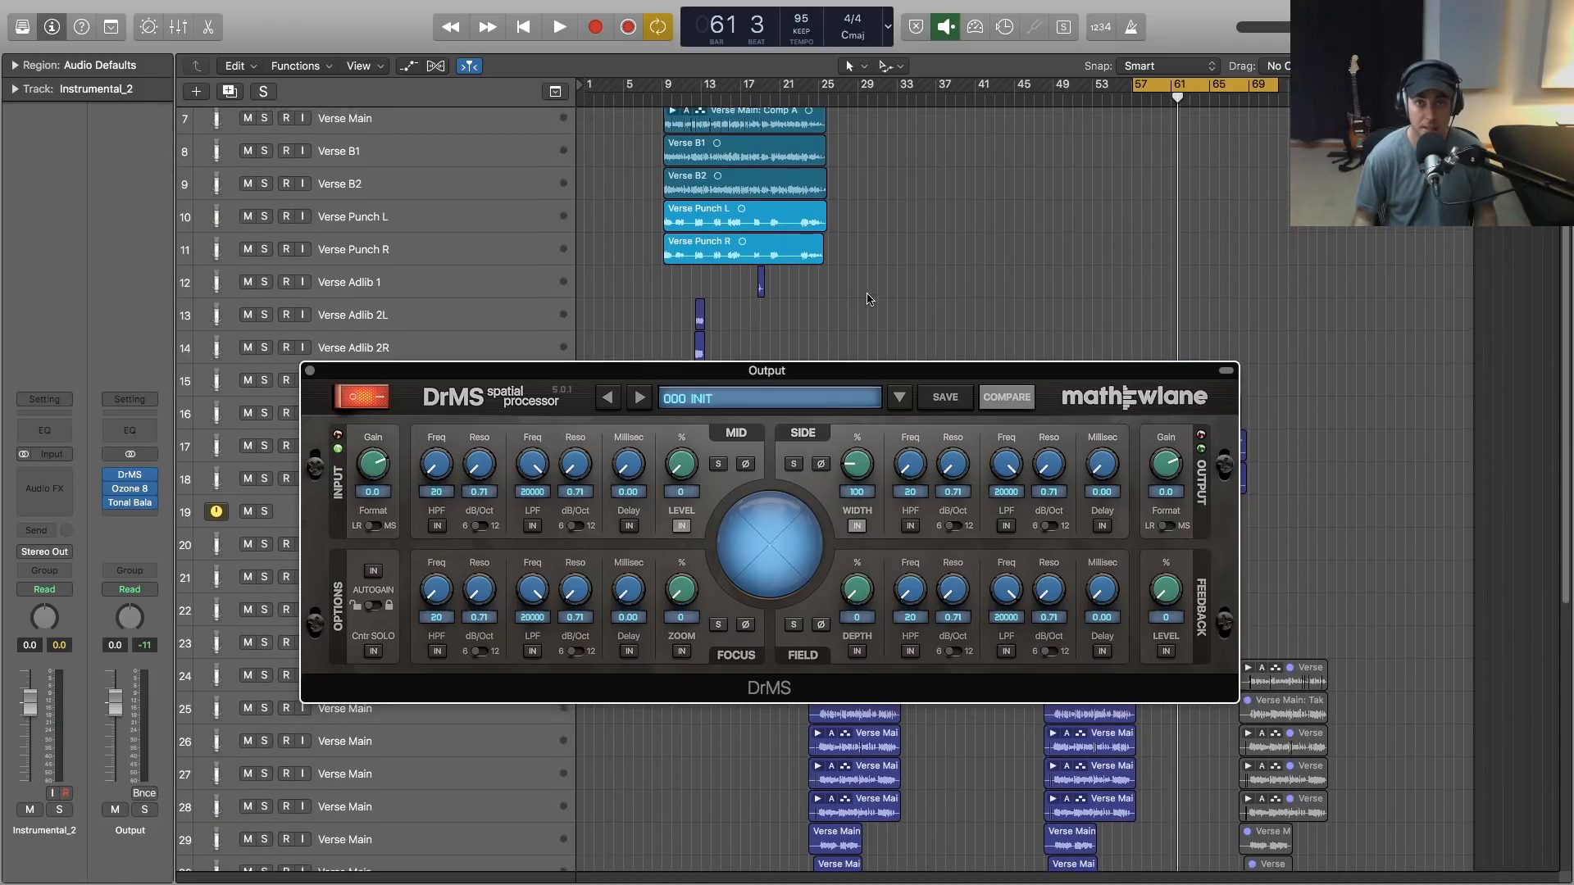
{"action": "scroll", "coordinate": [1005, 246], "scroll_direction": "down", "scroll_amount": 5}
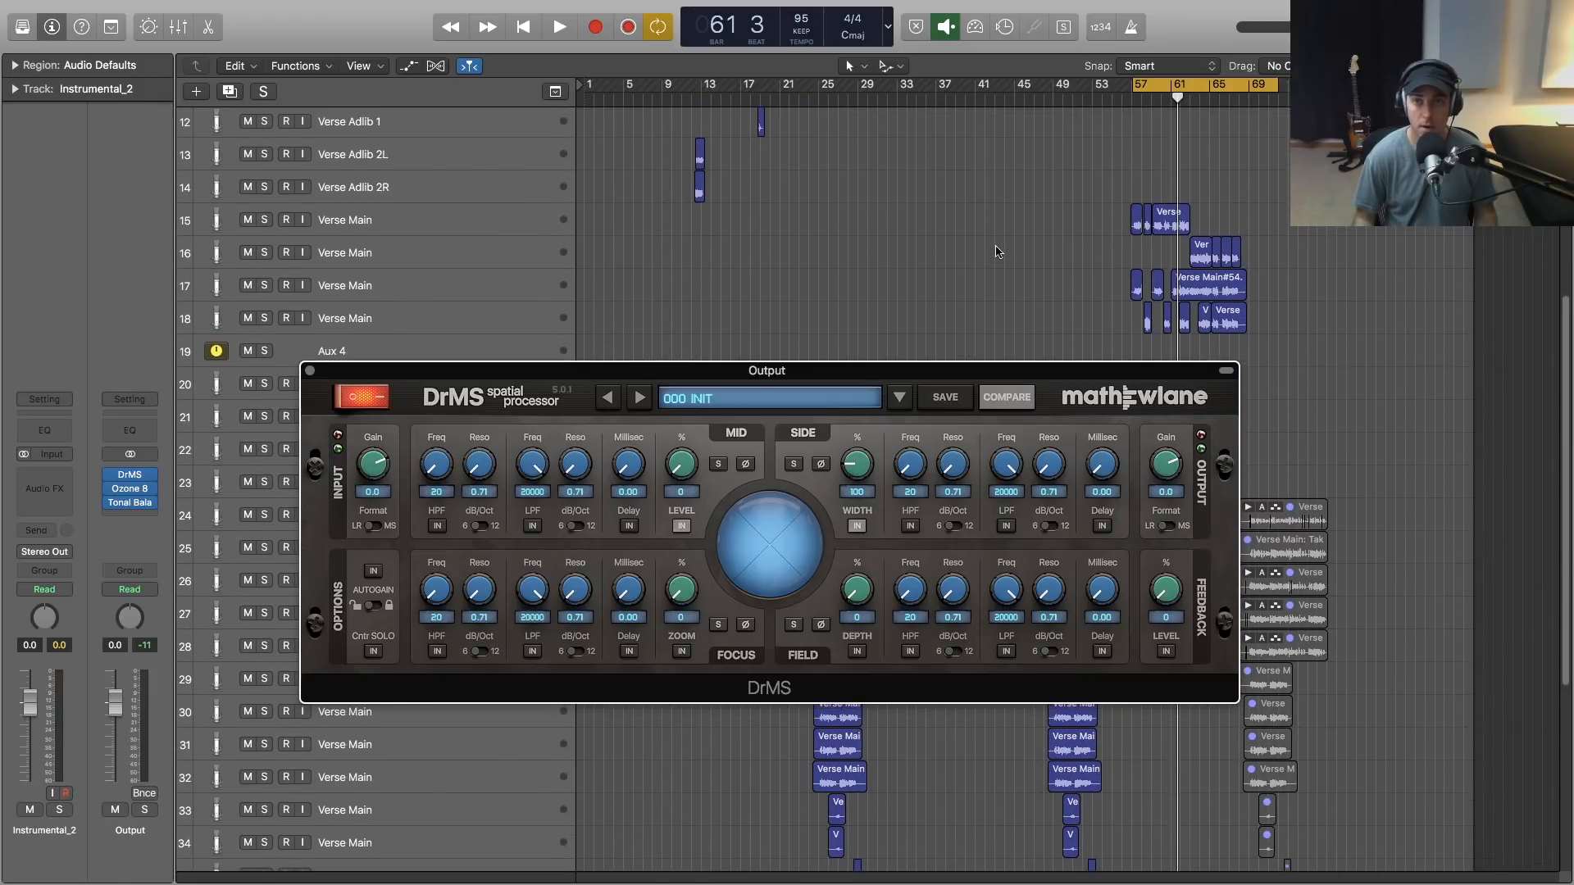
{"action": "scroll", "coordinate": [996, 252], "scroll_direction": "up", "scroll_amount": 2}
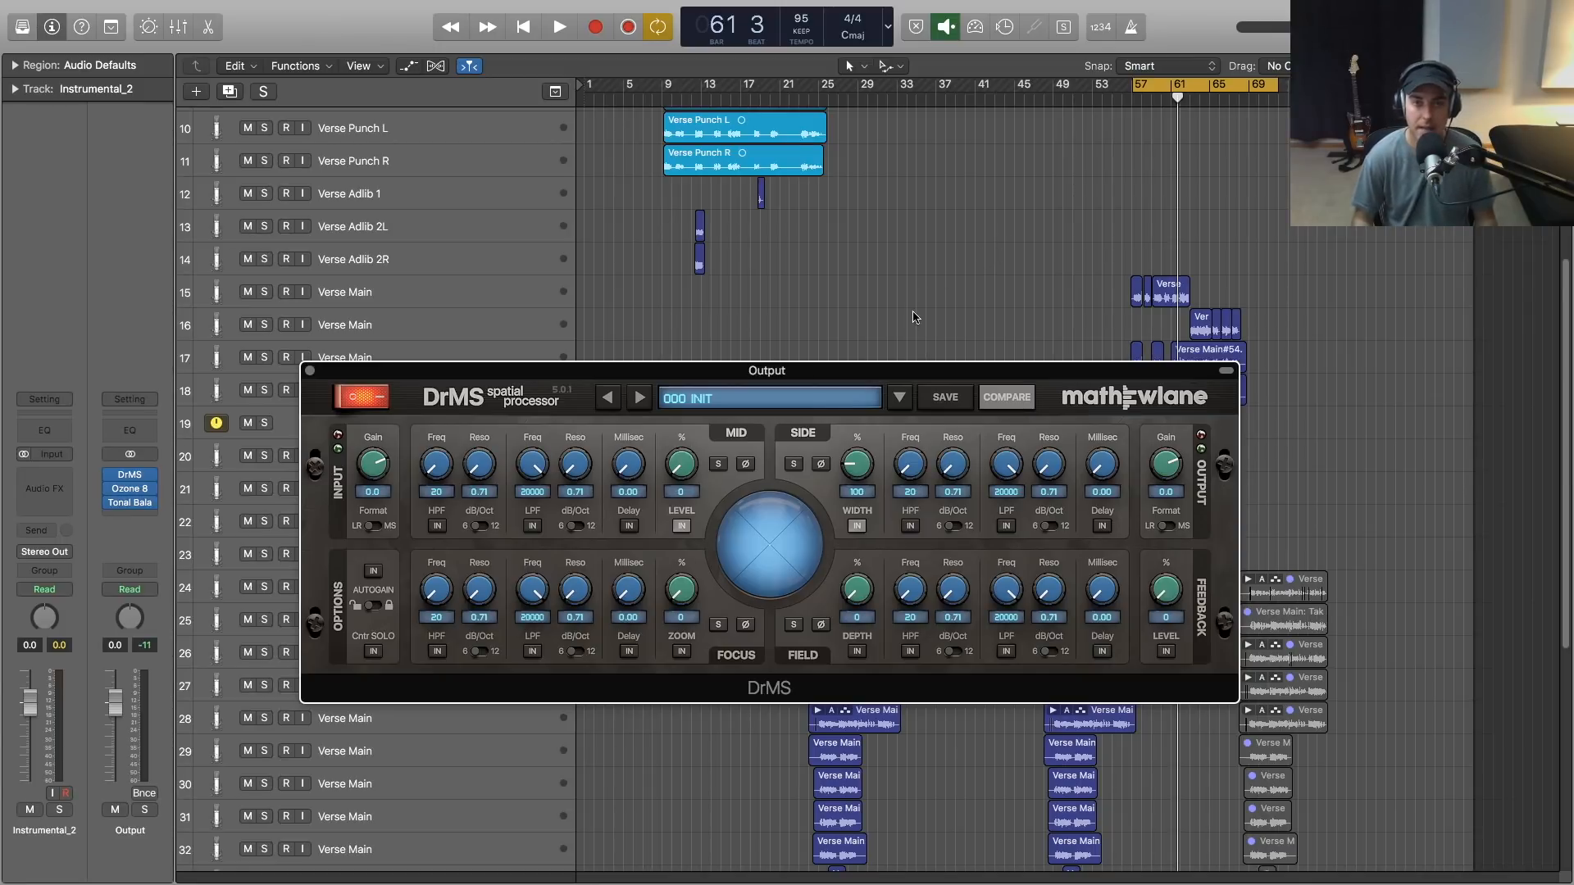
{"action": "left_click_drag", "start_coordinate": [670, 466], "coordinate": [684, 469]}
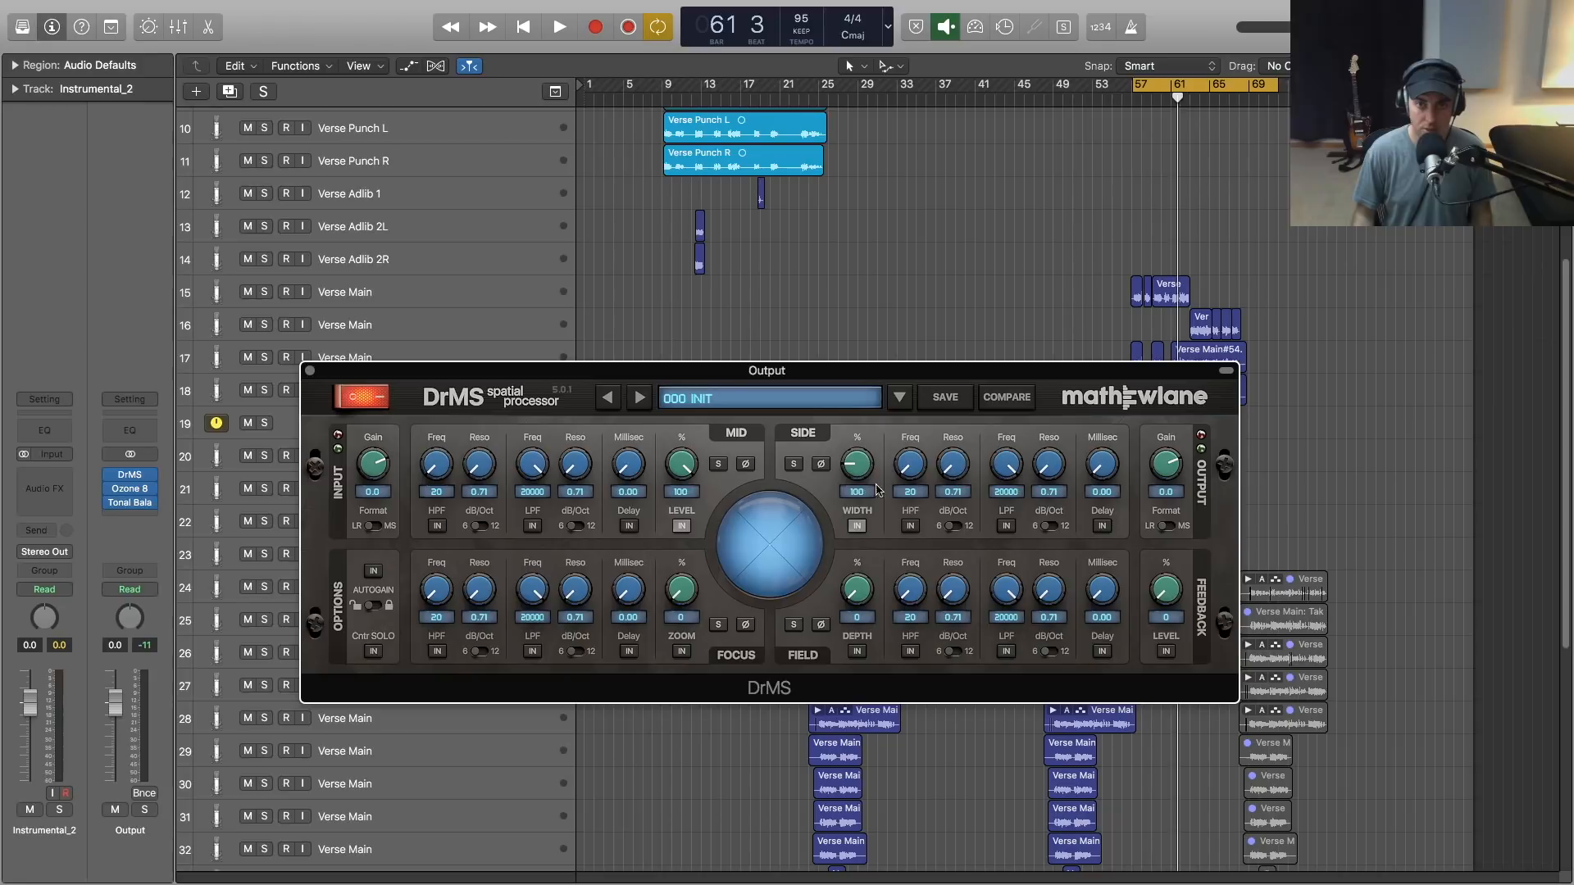
- Engage the DrMS high-pass filter on the side signal, set its frequency to 587, and audition it
{"action": "left_click", "coordinate": [911, 527]}
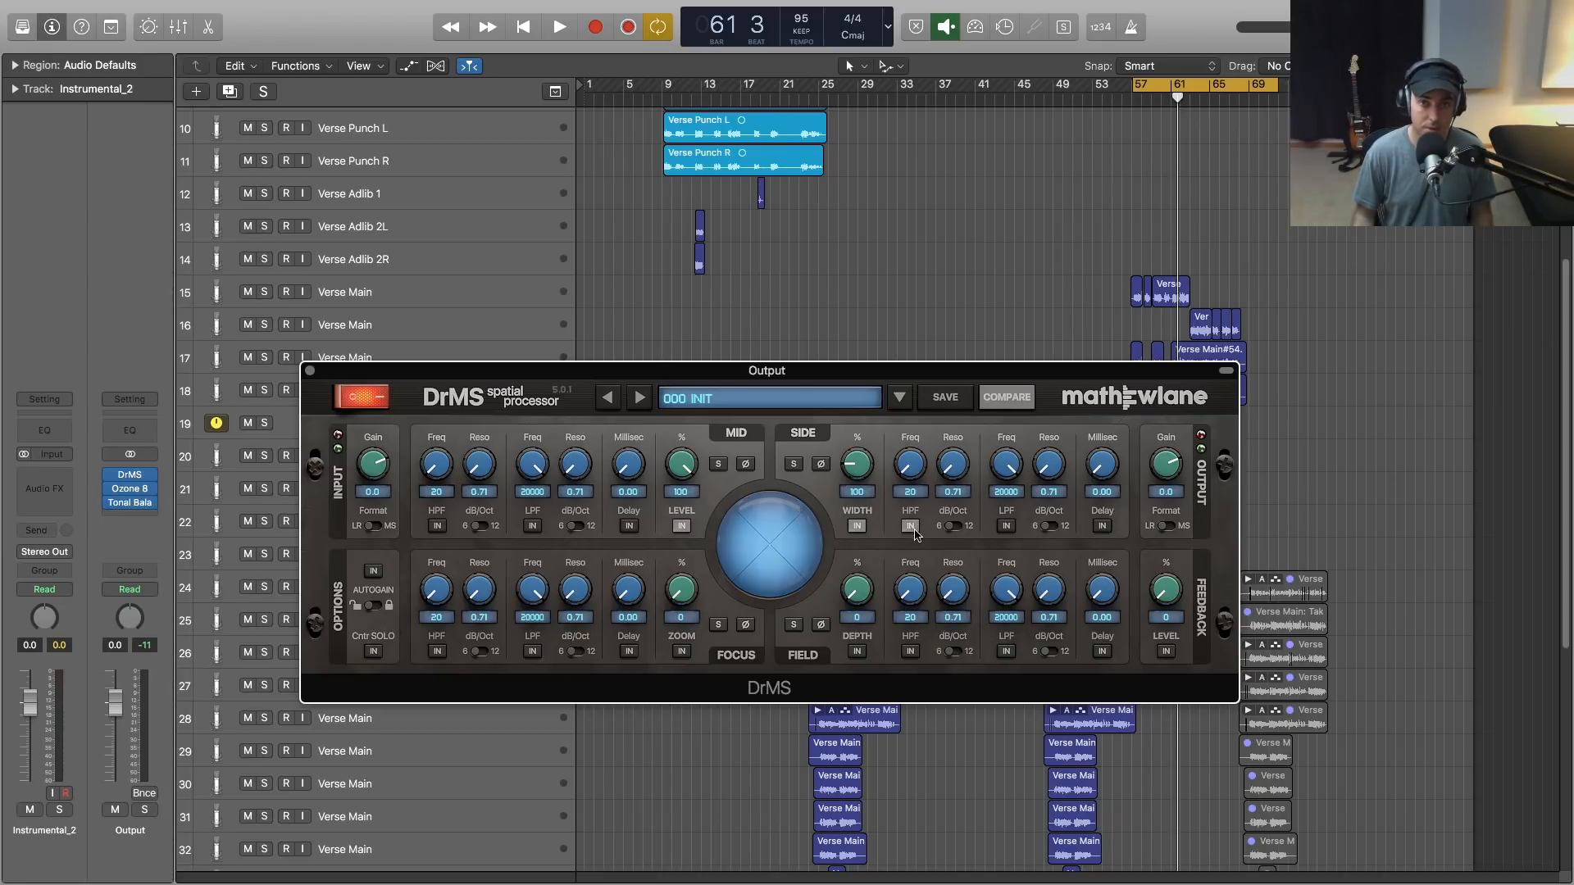
{"action": "left_click_drag", "start_coordinate": [917, 452], "coordinate": [916, 385]}
{"action": "left_click_drag", "start_coordinate": [918, 464], "coordinate": [919, 454]}
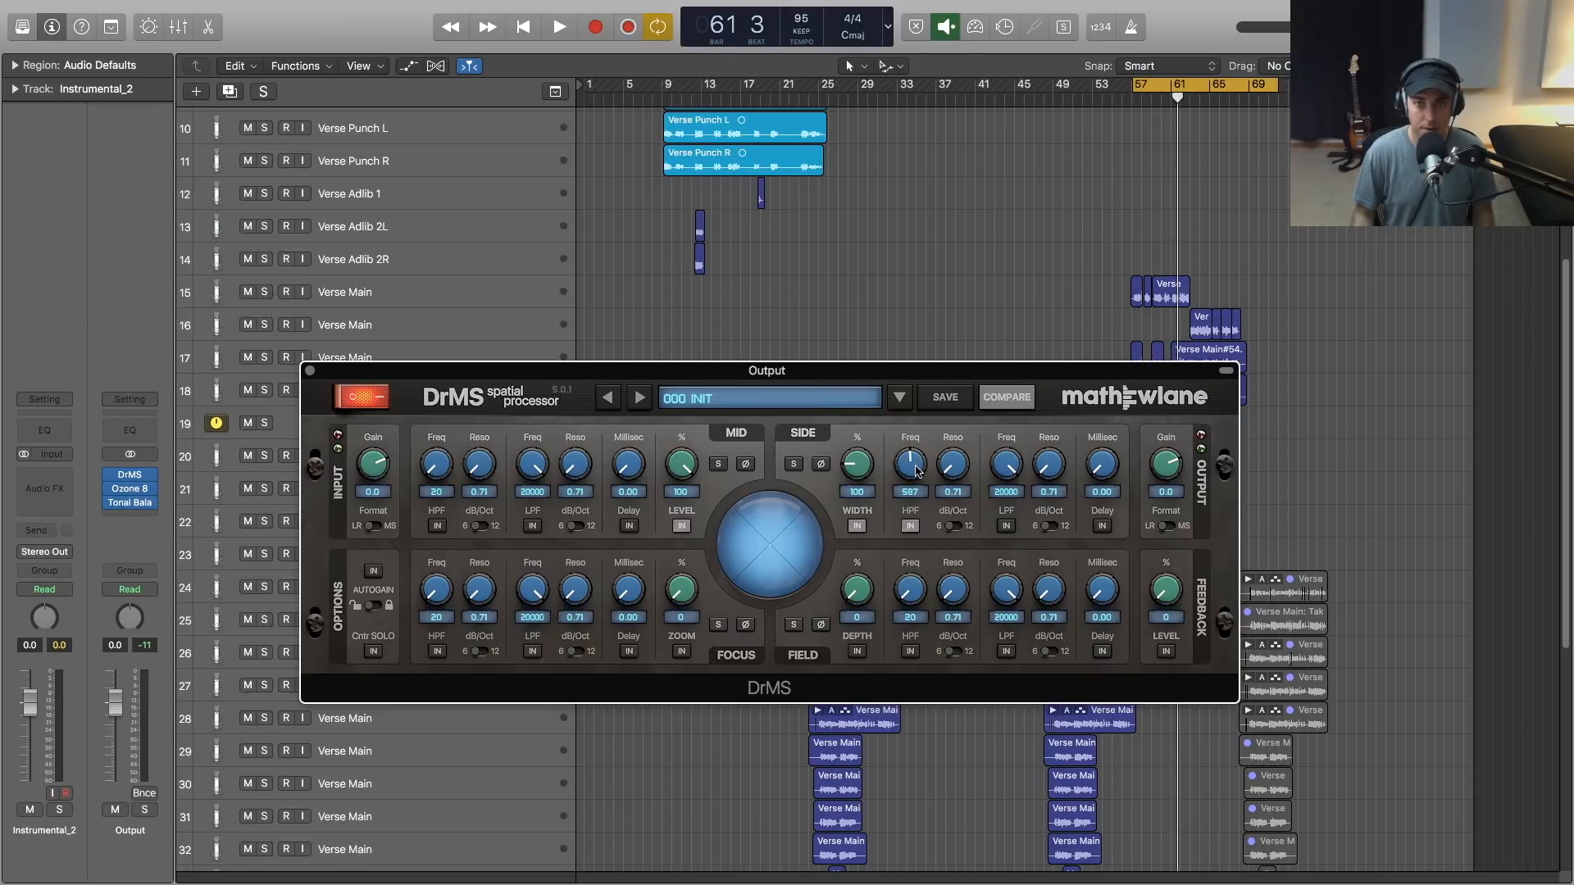
{"action": "key", "text": "space"}
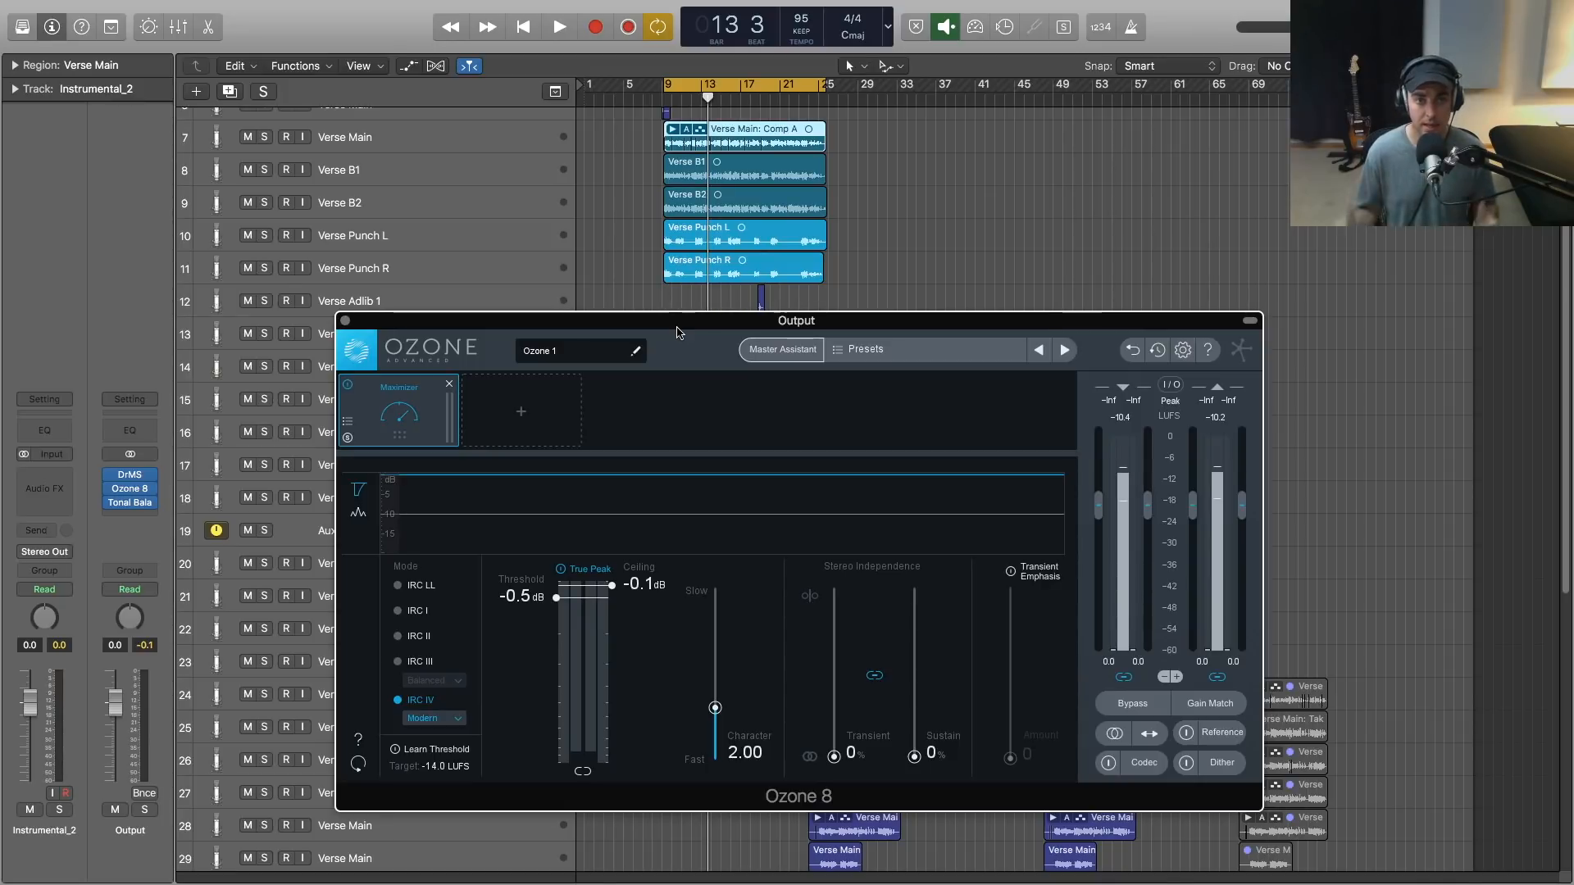
- Add an Exciter module to the Ozone 8 signal chain and place it before the Maximizer
{"action": "left_click", "coordinate": [555, 415]}
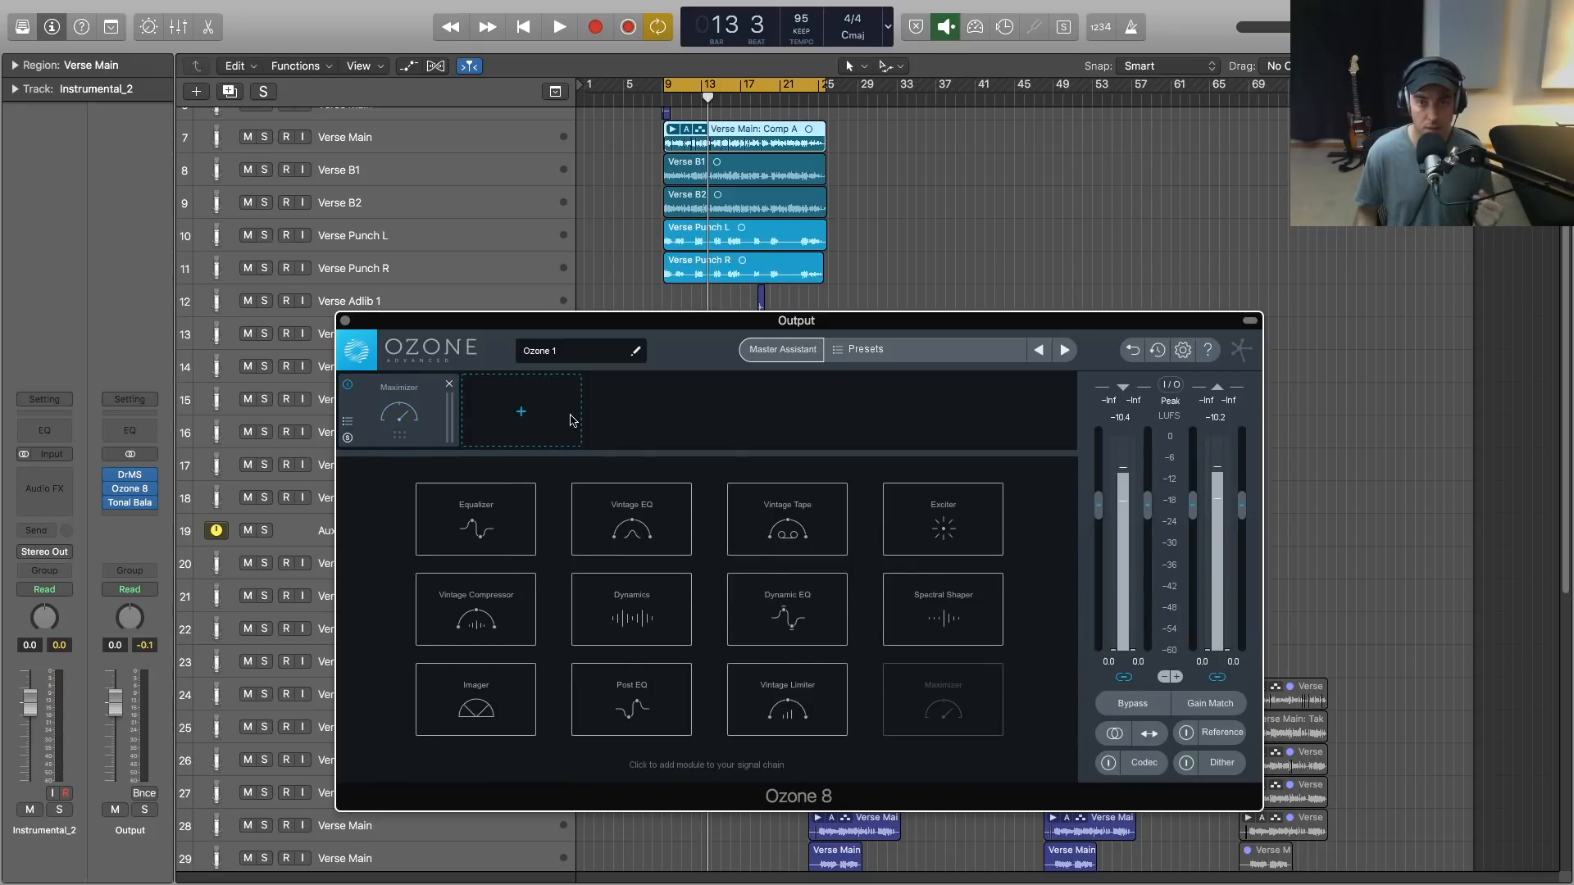
{"action": "left_click", "coordinate": [920, 526]}
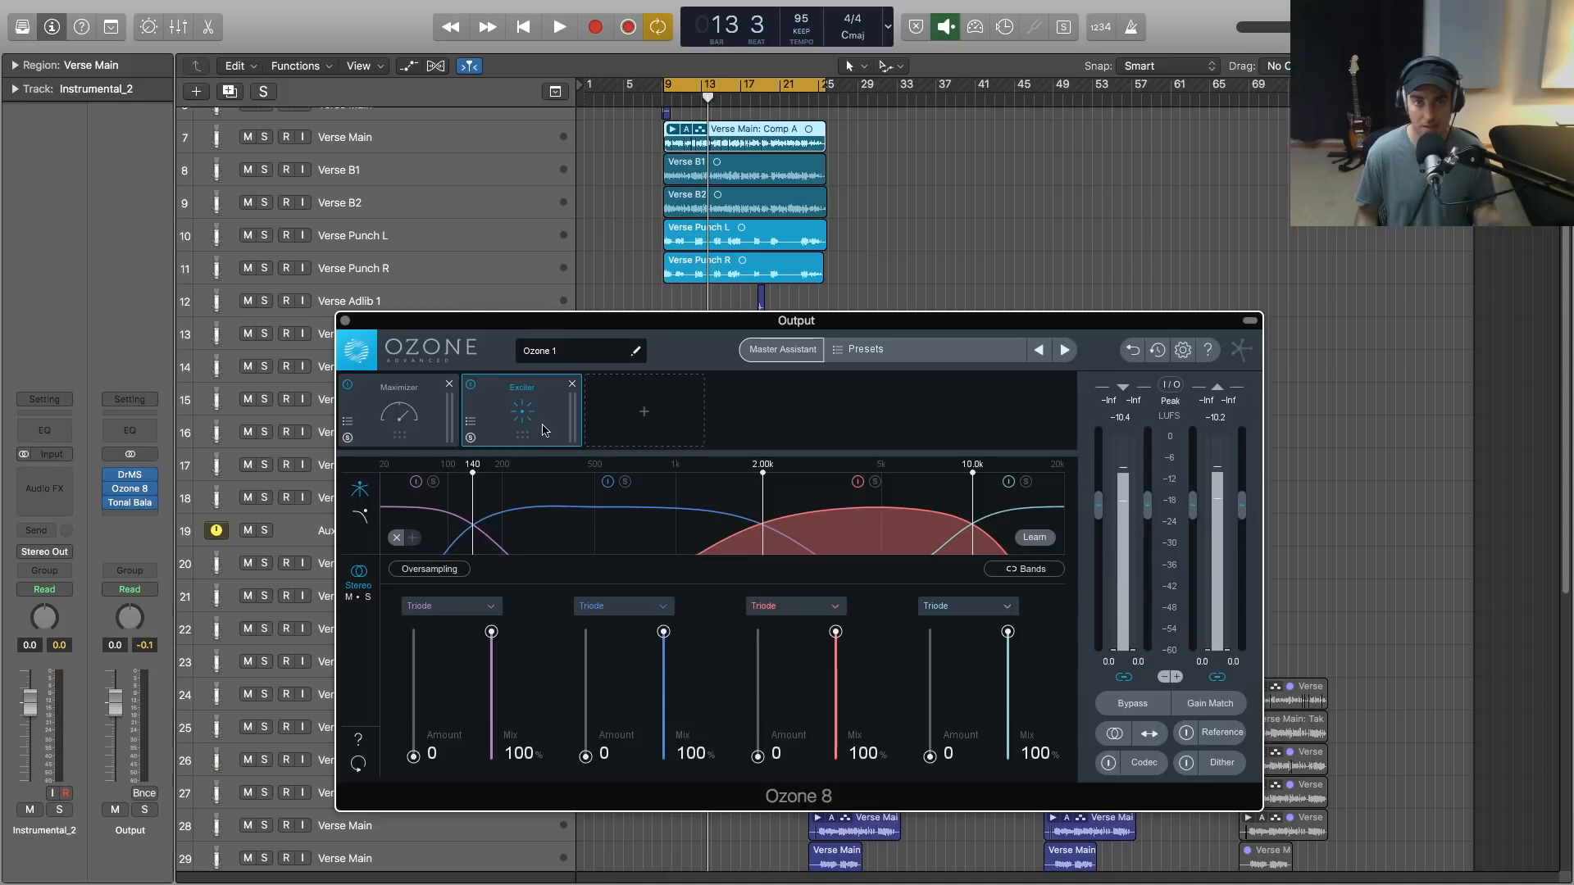
{"action": "left_click_drag", "start_coordinate": [546, 428], "coordinate": [404, 420]}
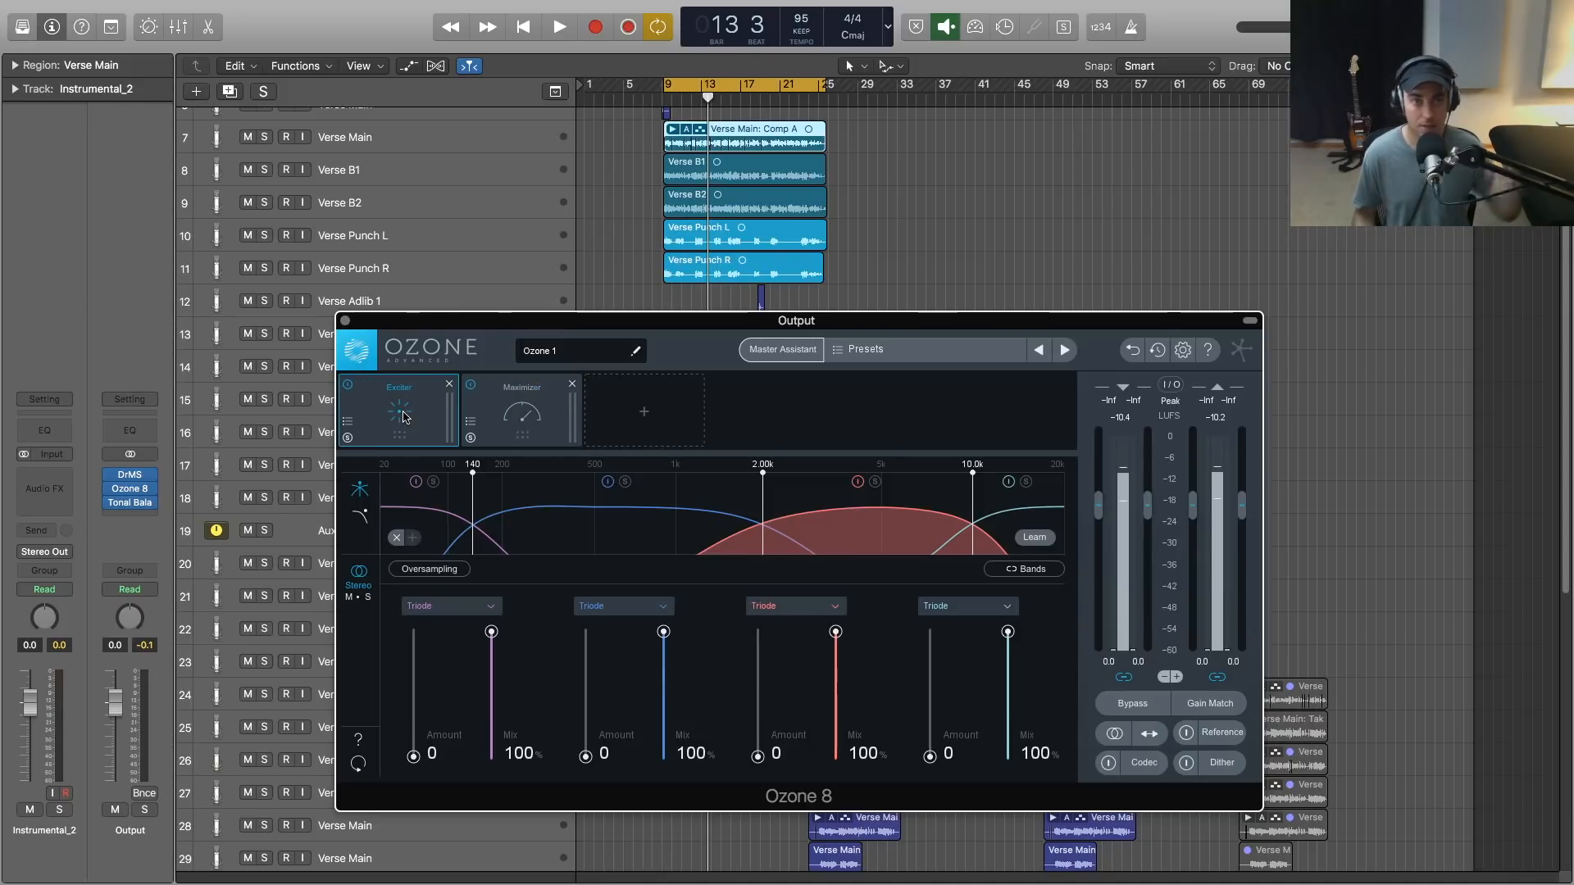
- Switch the Exciter from stereo to mid/side processing and select the Side channel for editing
{"action": "left_click", "coordinate": [358, 600]}
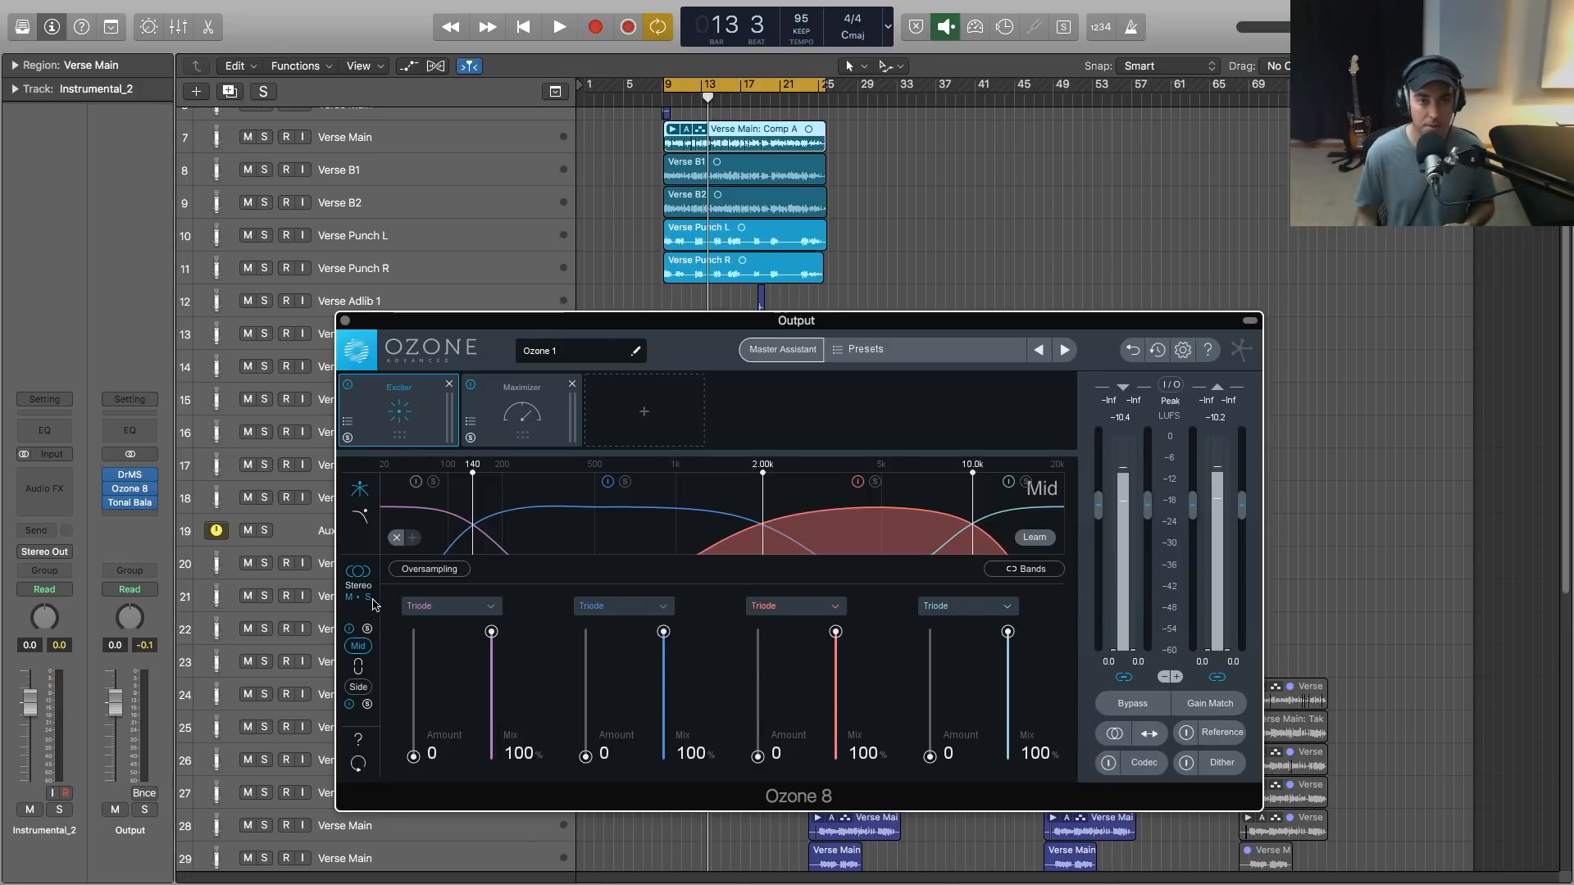
{"action": "left_click", "coordinate": [361, 688]}
{"action": "left_click", "coordinate": [360, 646]}
{"action": "left_click", "coordinate": [361, 688]}
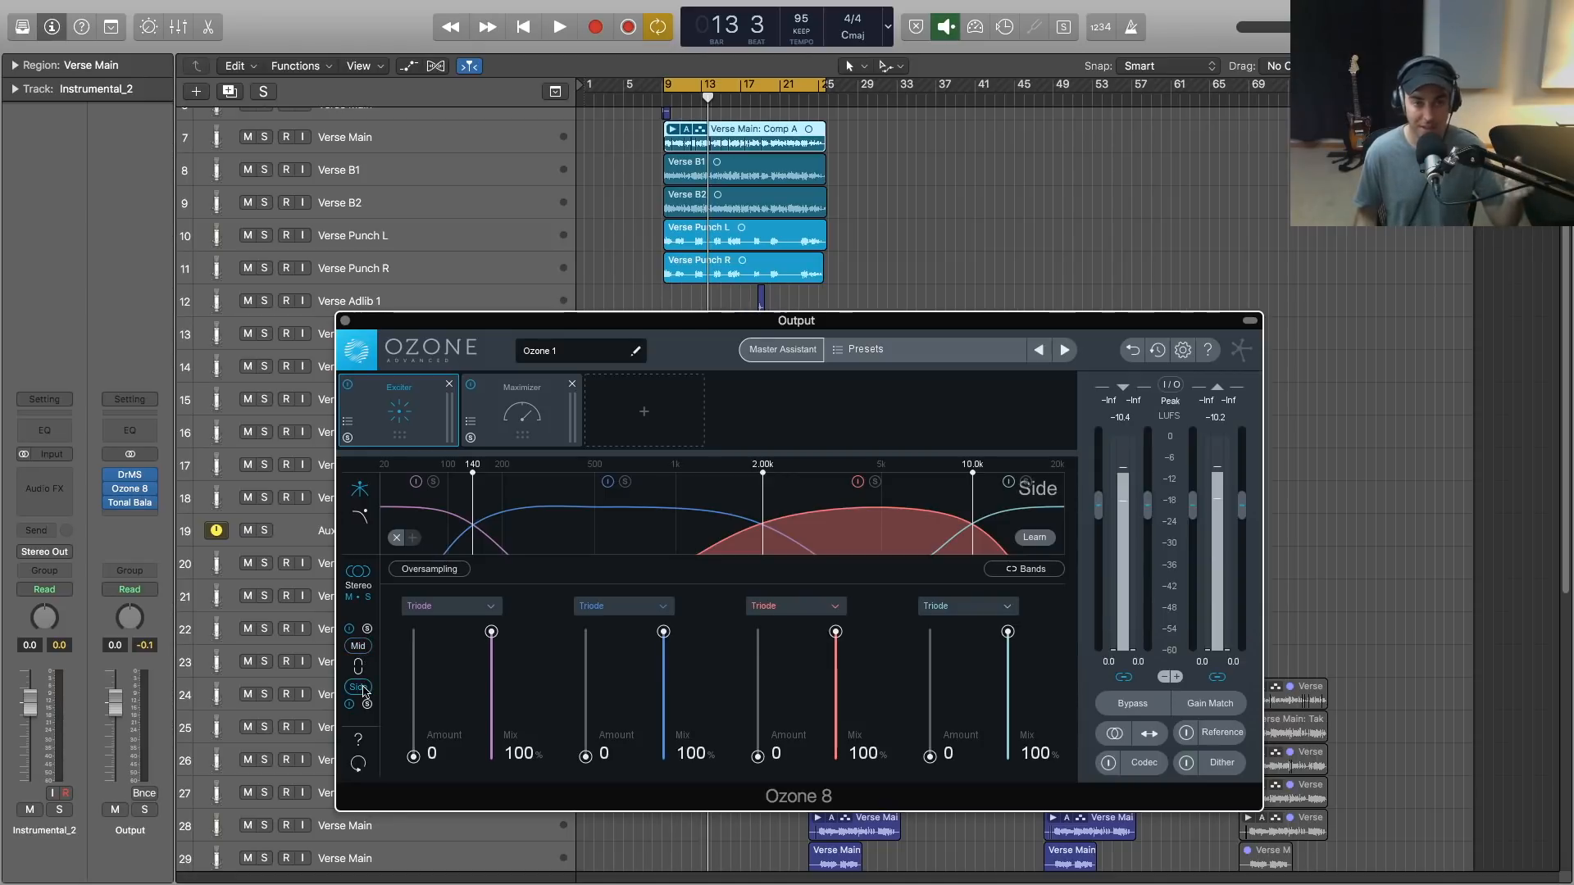
{"action": "left_click", "coordinate": [362, 648]}
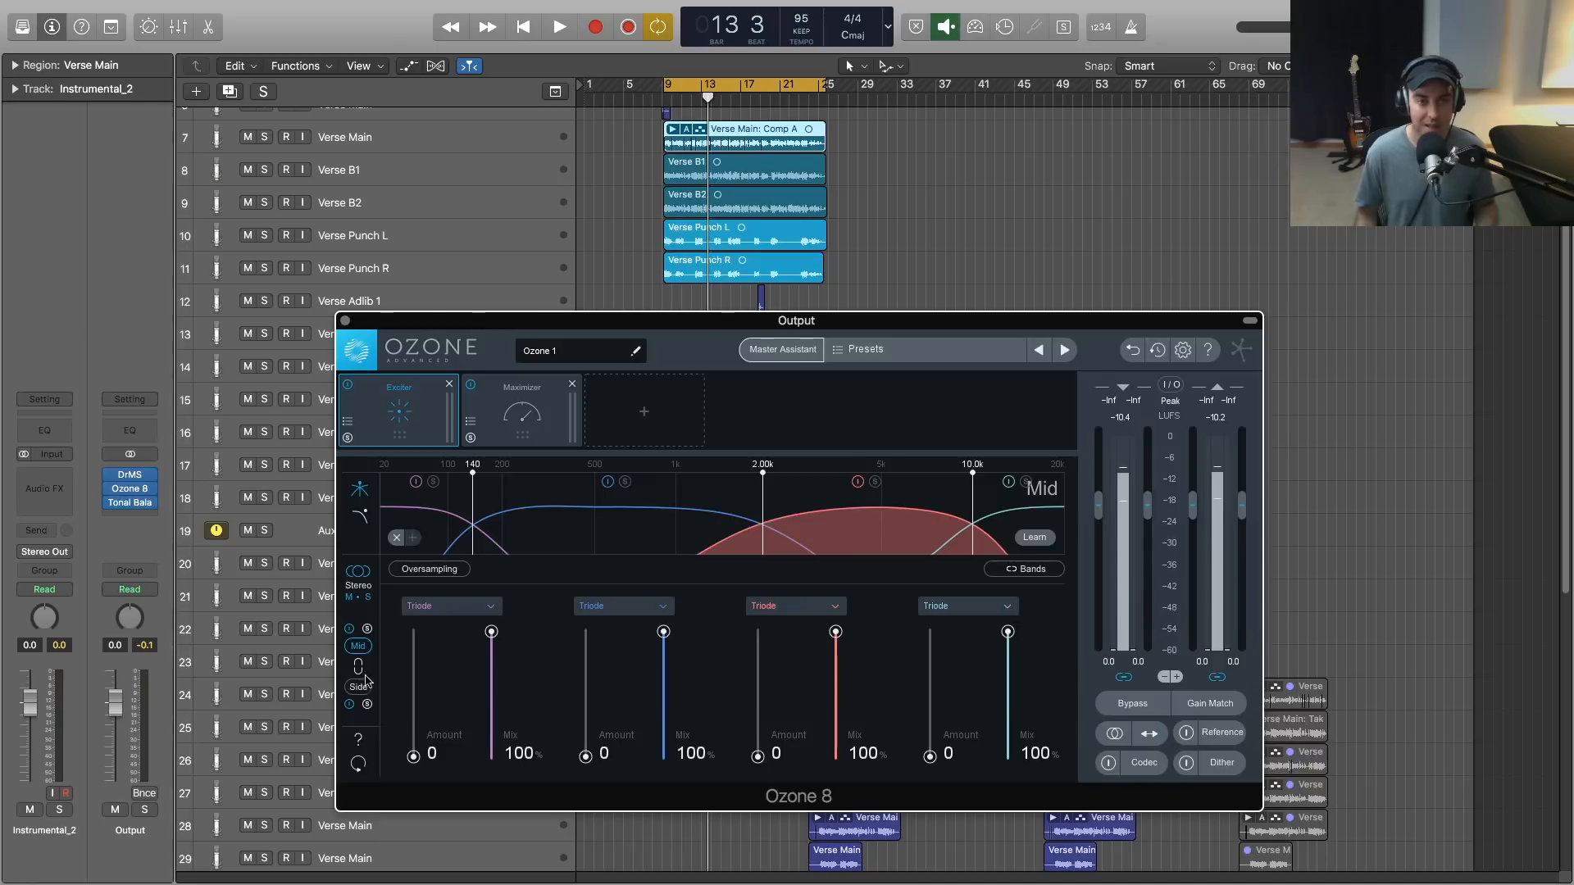
{"action": "left_click", "coordinate": [362, 689]}
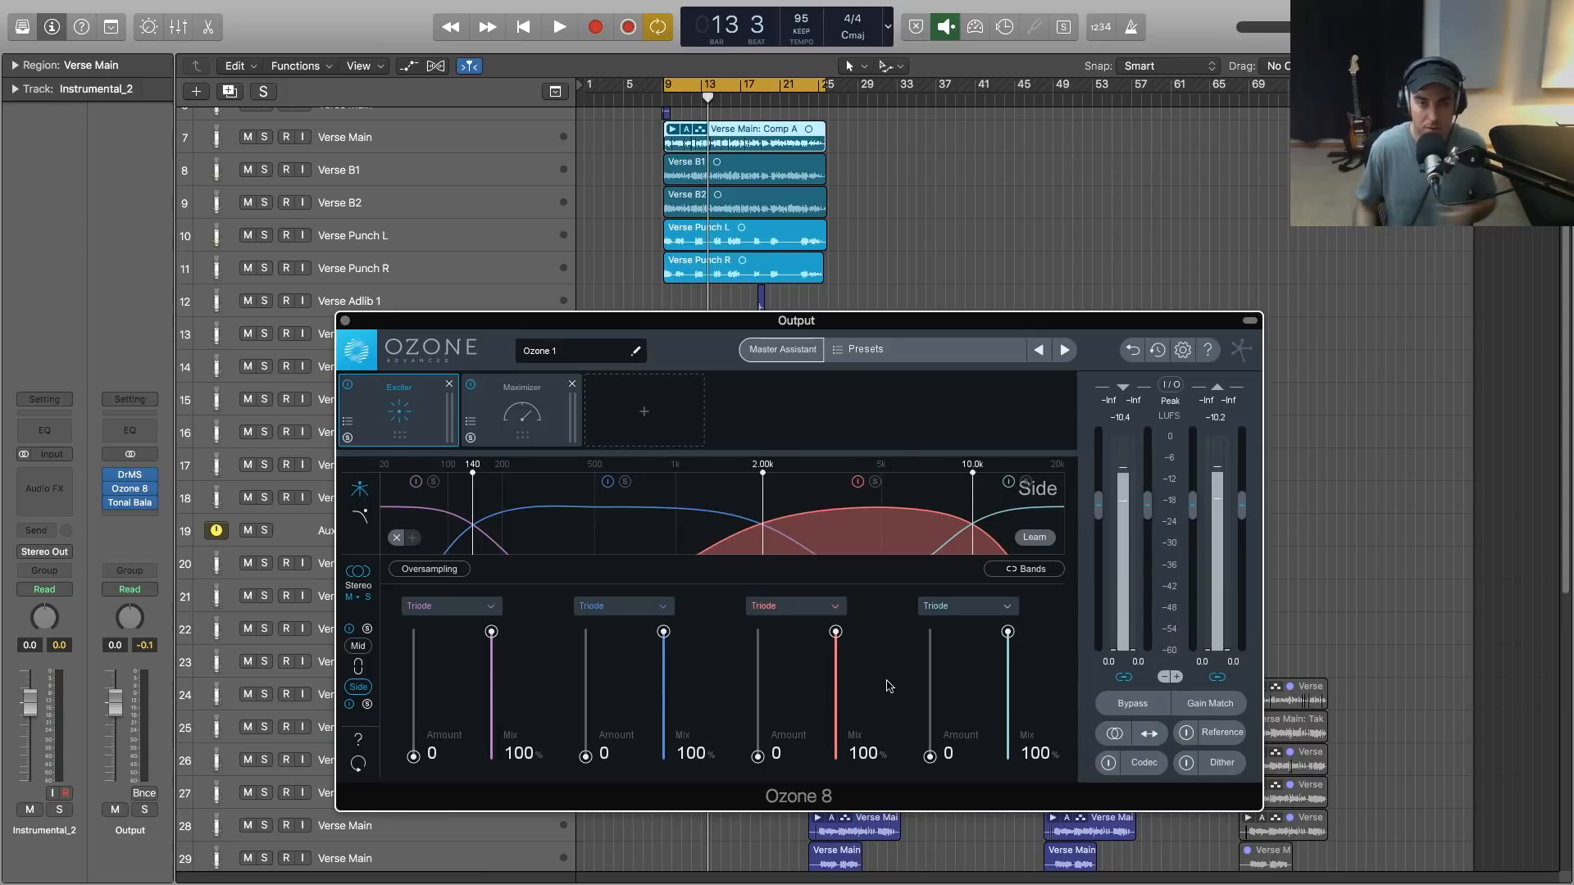
- Move the Exciter's two upper crossovers to 7.10 kHz and 13.3 kHz, with the highest Side band on Tape at amount 8.2
{"action": "left_click_drag", "start_coordinate": [761, 516], "coordinate": [828, 517]}
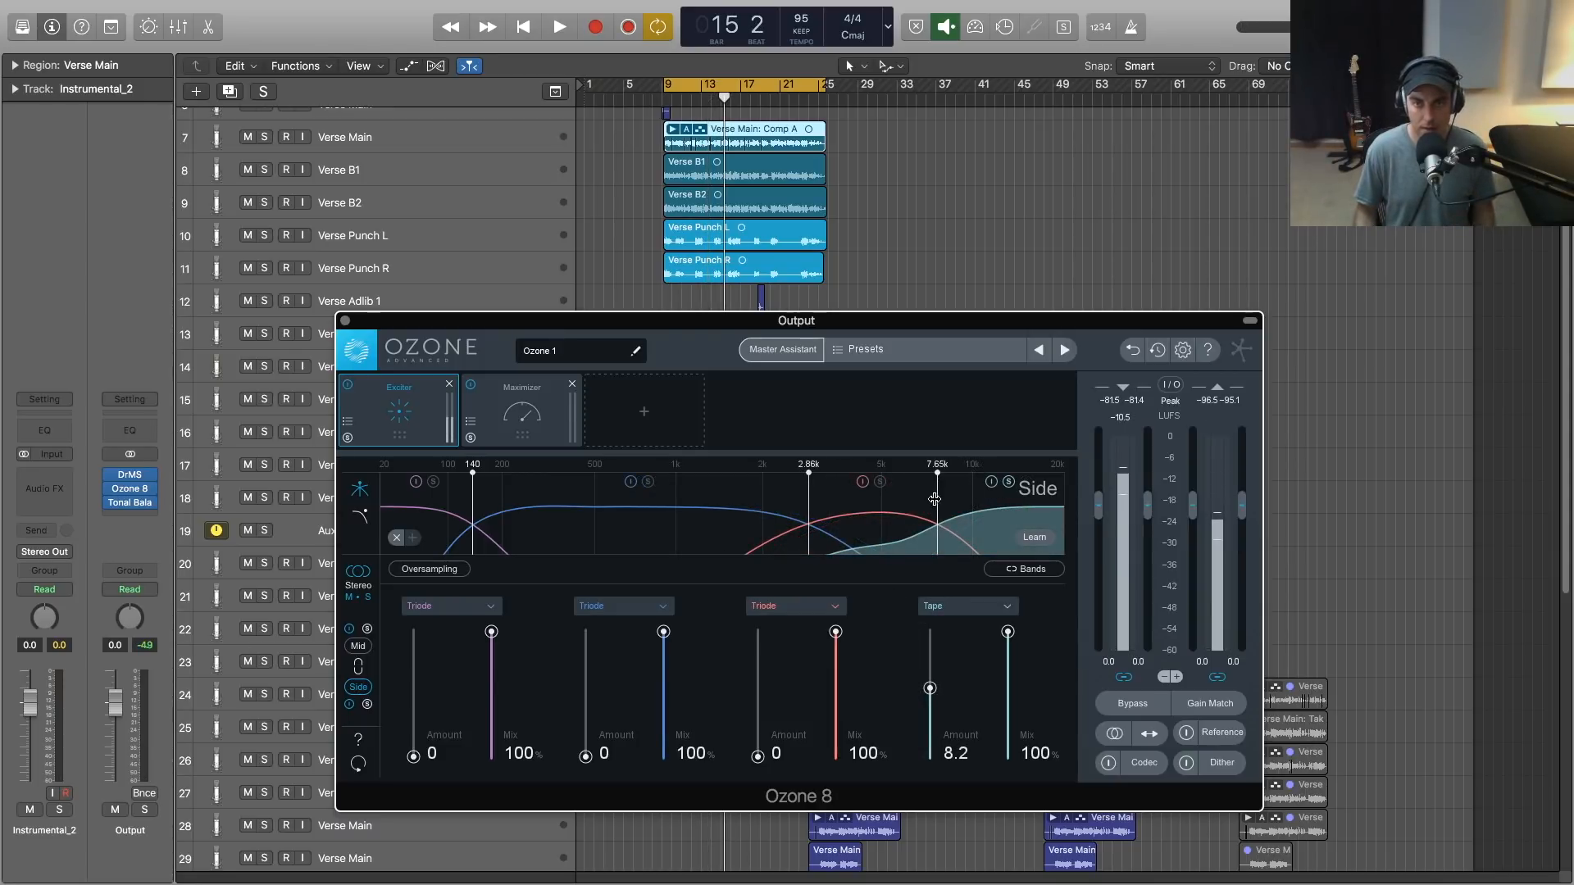
{"action": "left_click_drag", "start_coordinate": [934, 499], "coordinate": [984, 502]}
{"action": "left_click_drag", "start_coordinate": [809, 514], "coordinate": [1008, 511]}
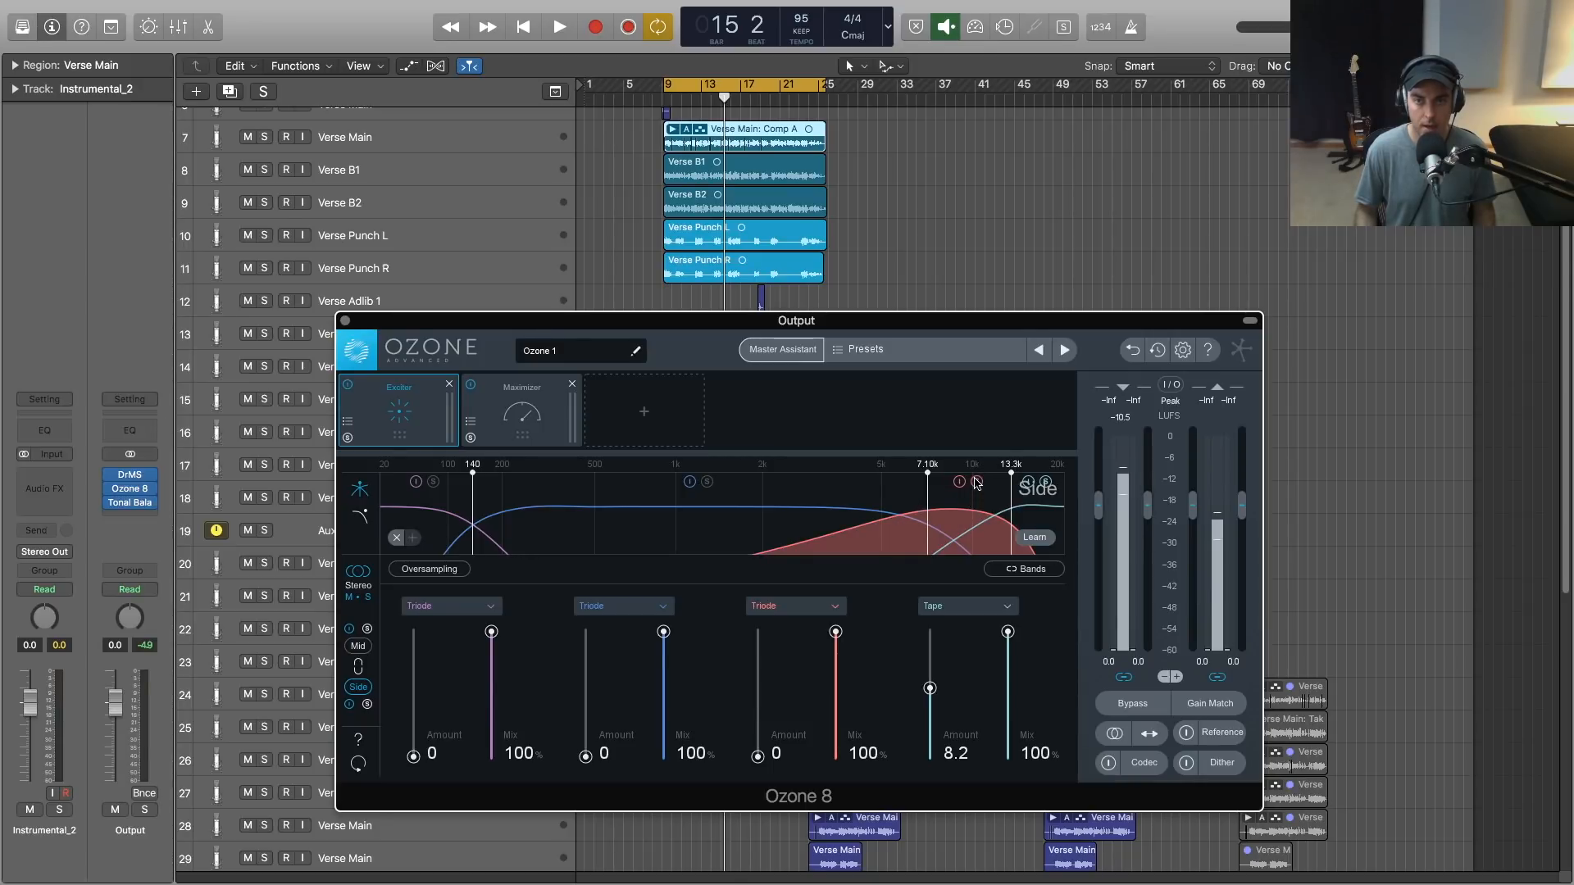
- Solo the Exciter's third Side band and, while auditioning it, set it to Tape with an amount of 9.8
{"action": "key", "text": "space"}
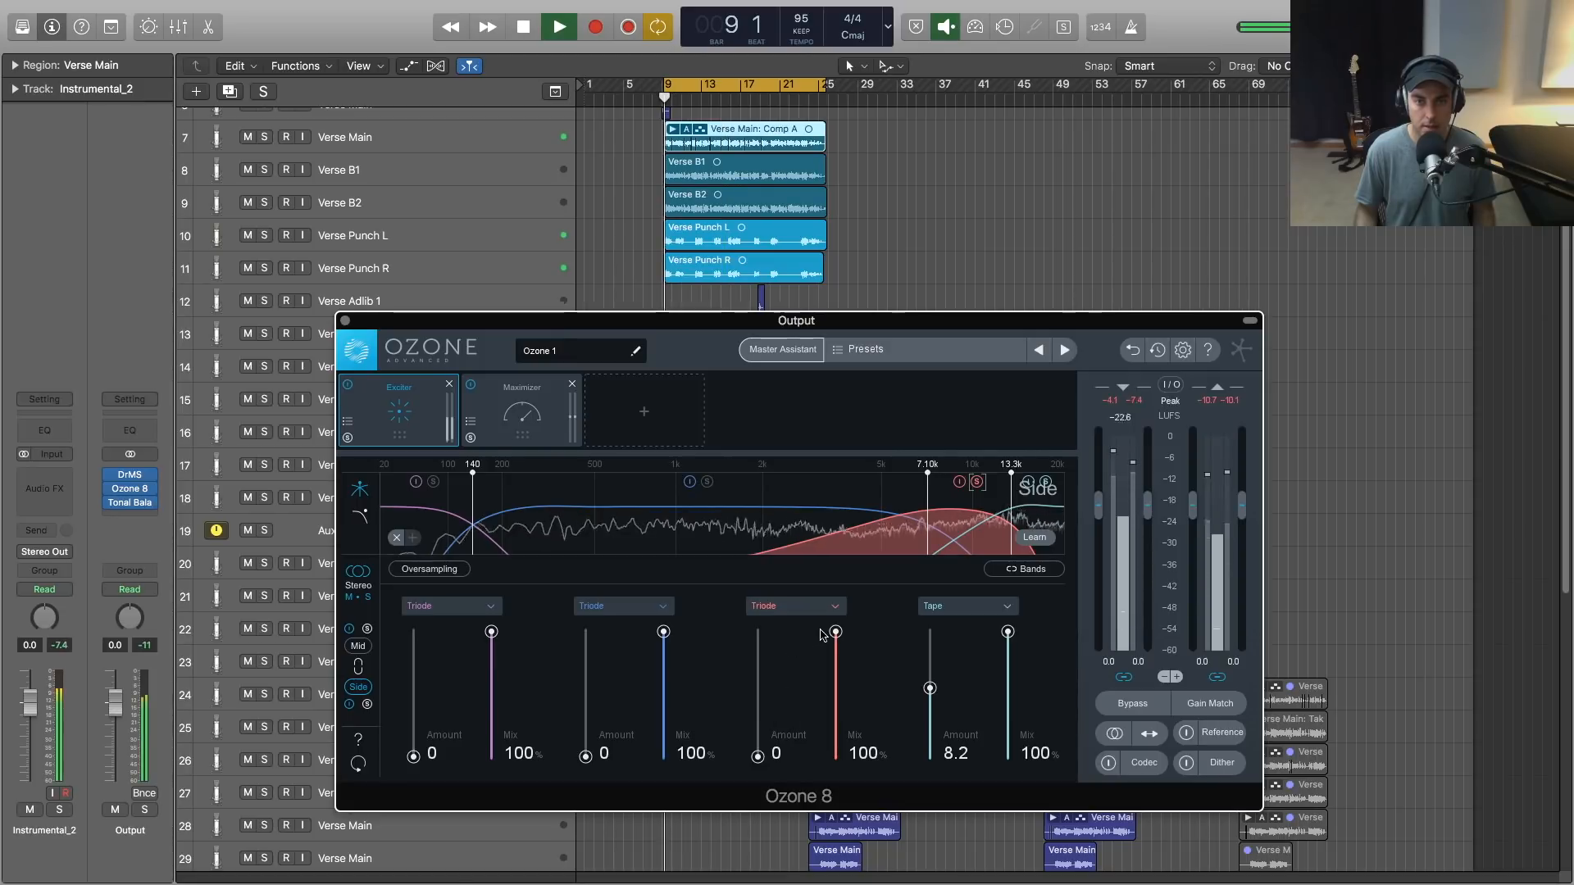
{"action": "key", "text": "space"}
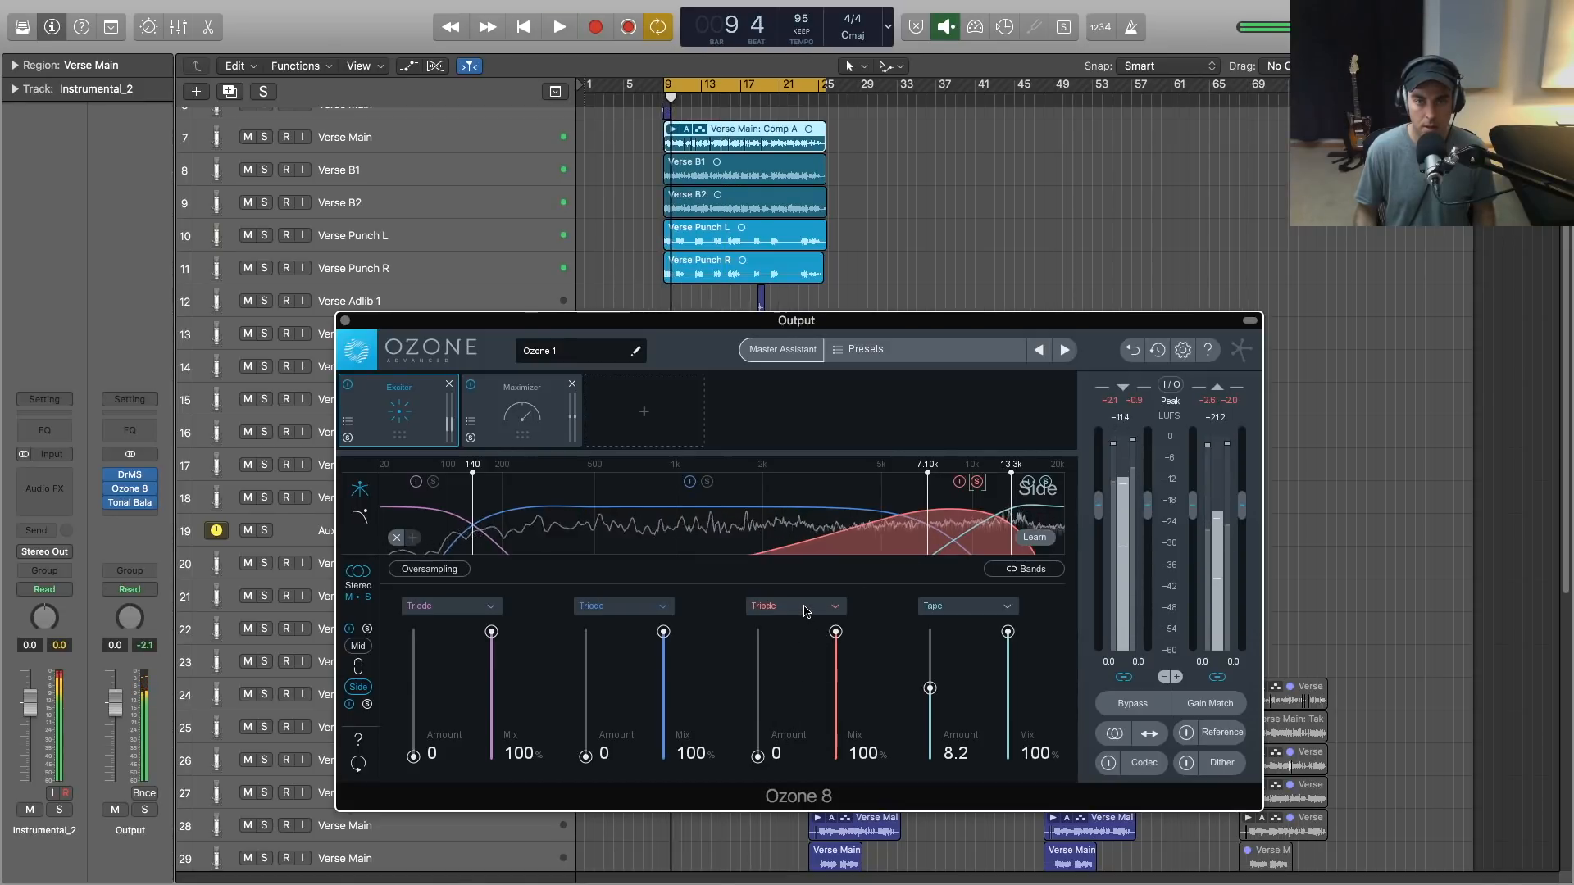
{"action": "left_click", "coordinate": [795, 606]}
{"action": "left_click", "coordinate": [783, 687]}
{"action": "key", "text": "space"}
{"action": "left_click_drag", "start_coordinate": [758, 756], "coordinate": [757, 677]}
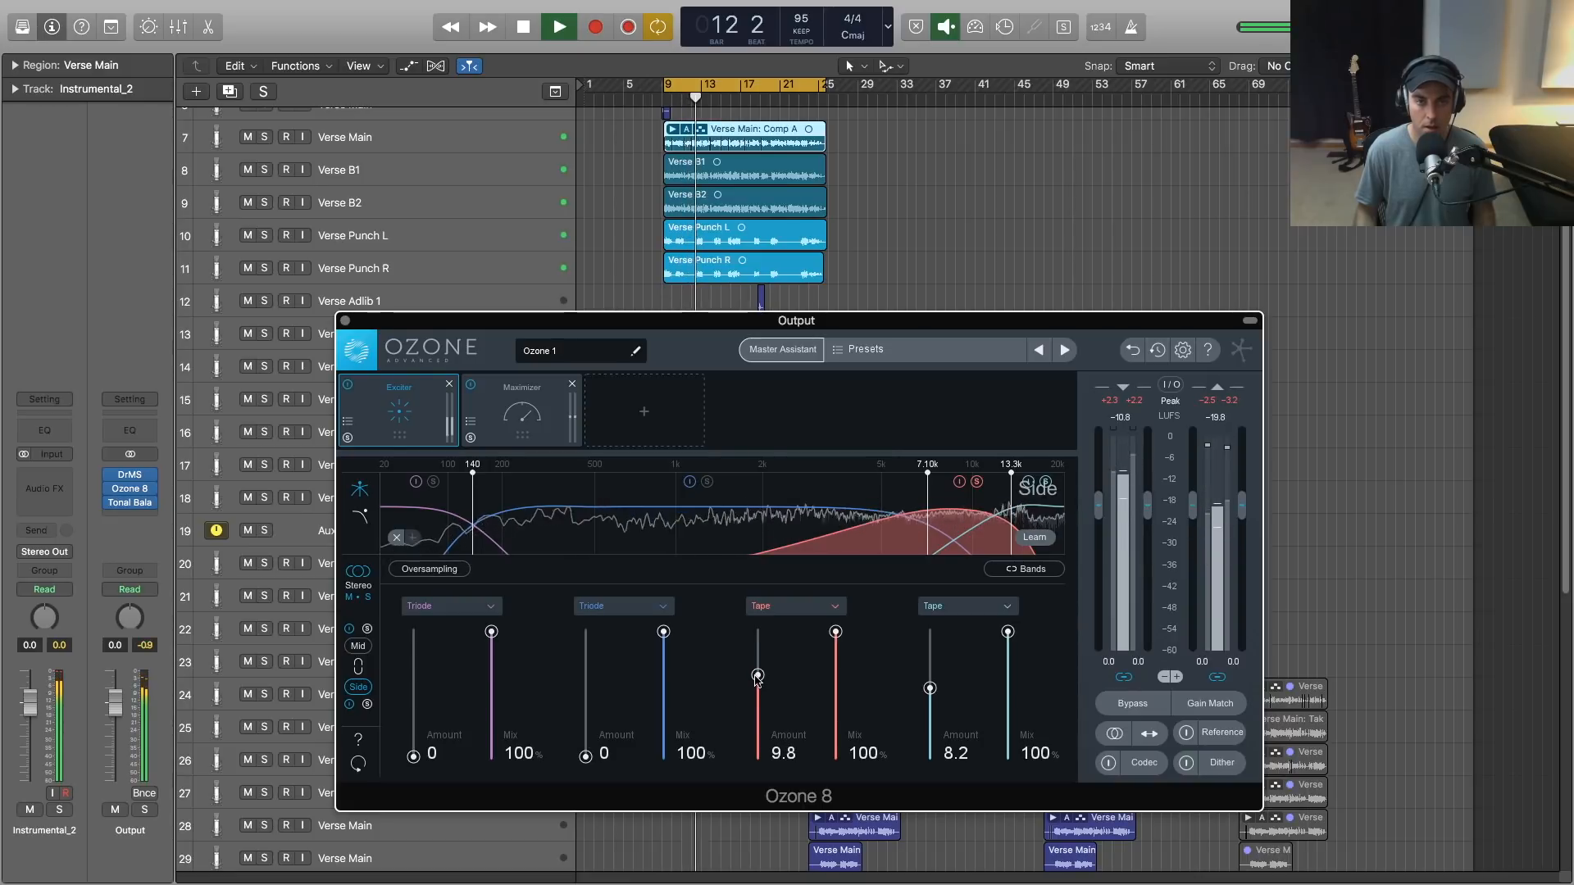
{"action": "key", "text": "space"}
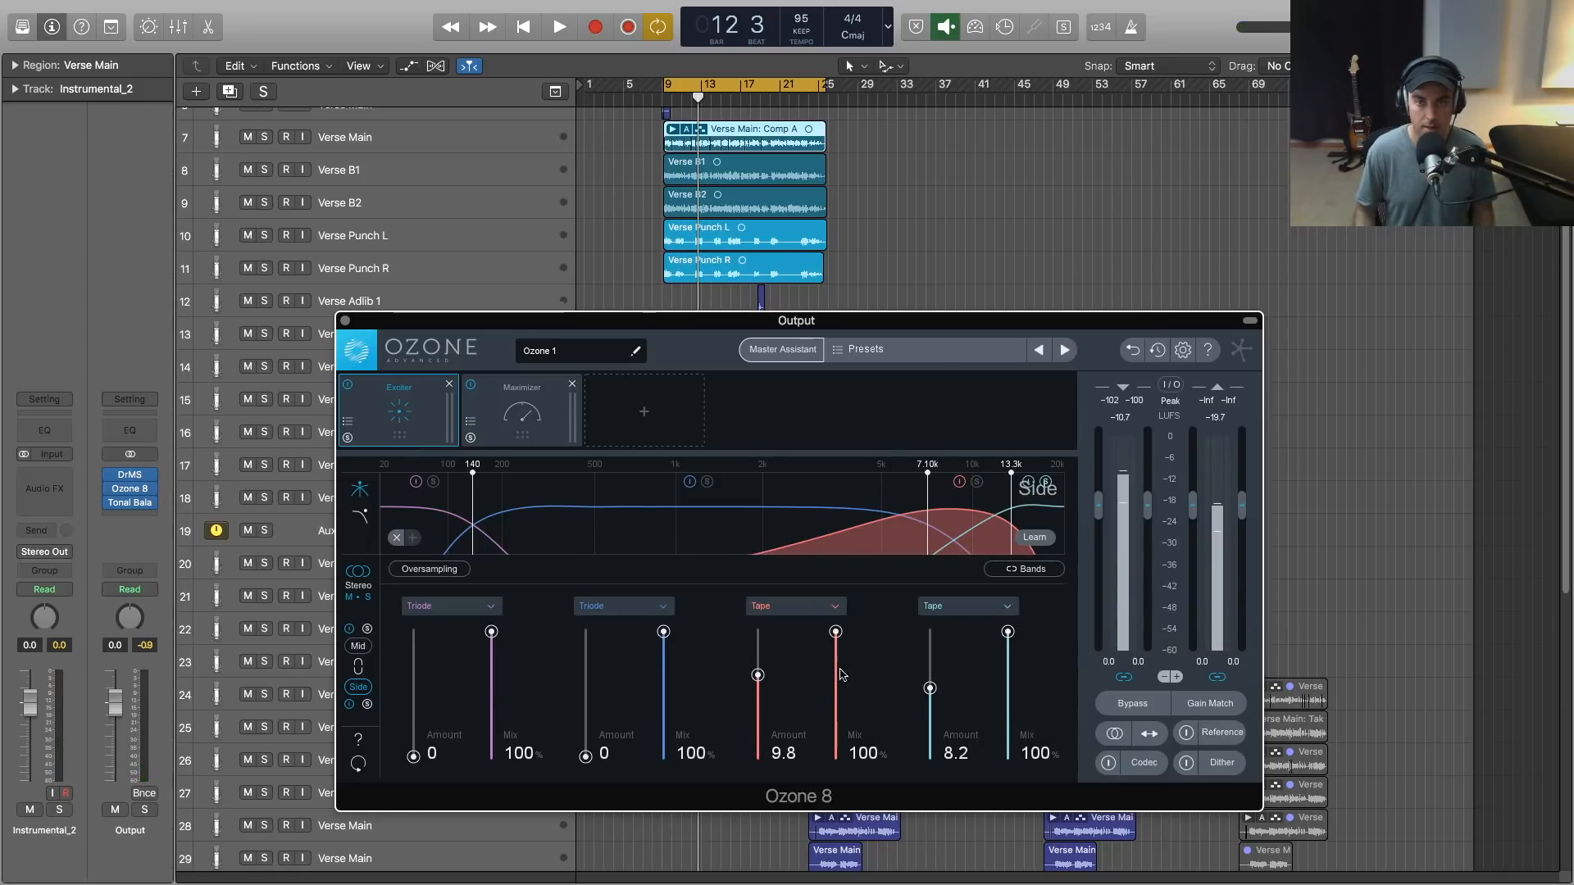
- Raise the third Side band's amount to 13.3 during playback, comparing the sound with the Exciter bypassed and enabled
{"action": "key", "text": "space"}
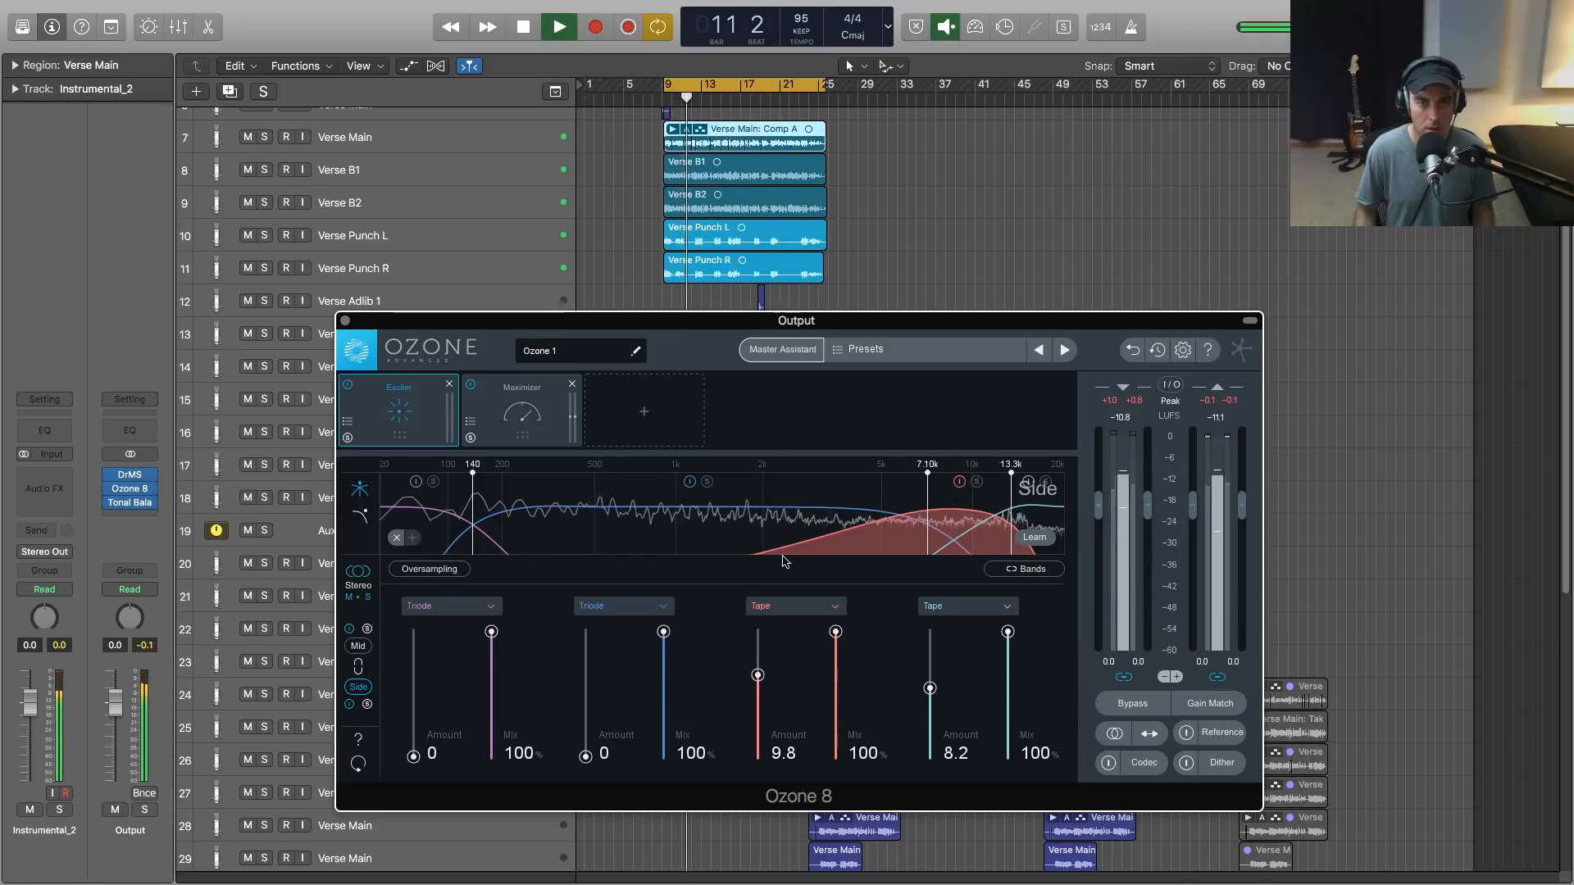
{"action": "left_click", "coordinate": [348, 387]}
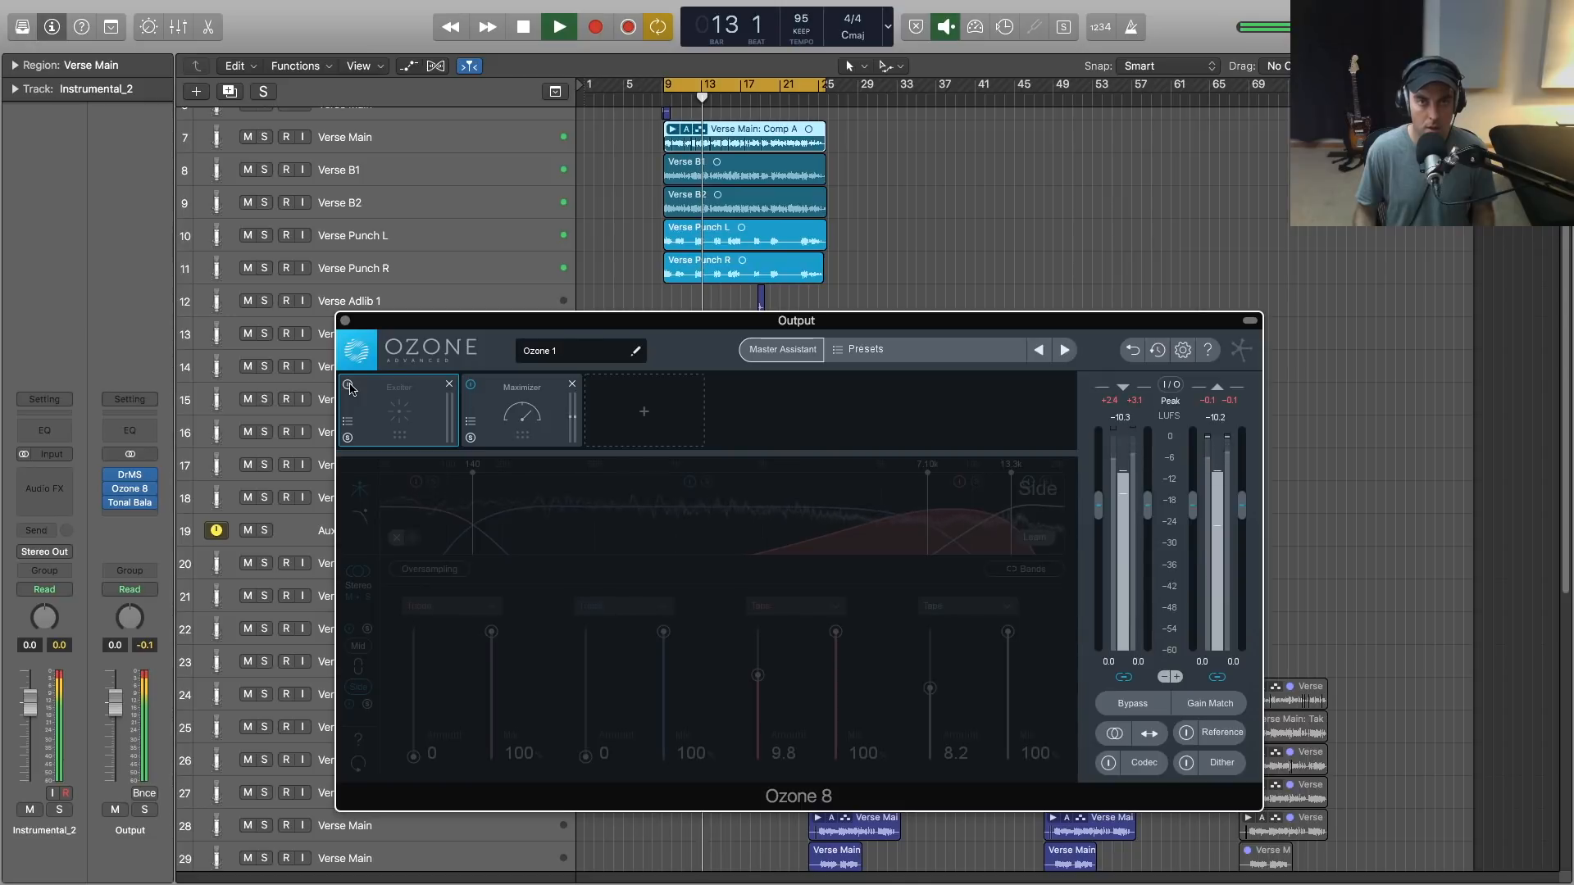
{"action": "left_click", "coordinate": [348, 387]}
{"action": "left_click_drag", "start_coordinate": [758, 675], "coordinate": [759, 645]}
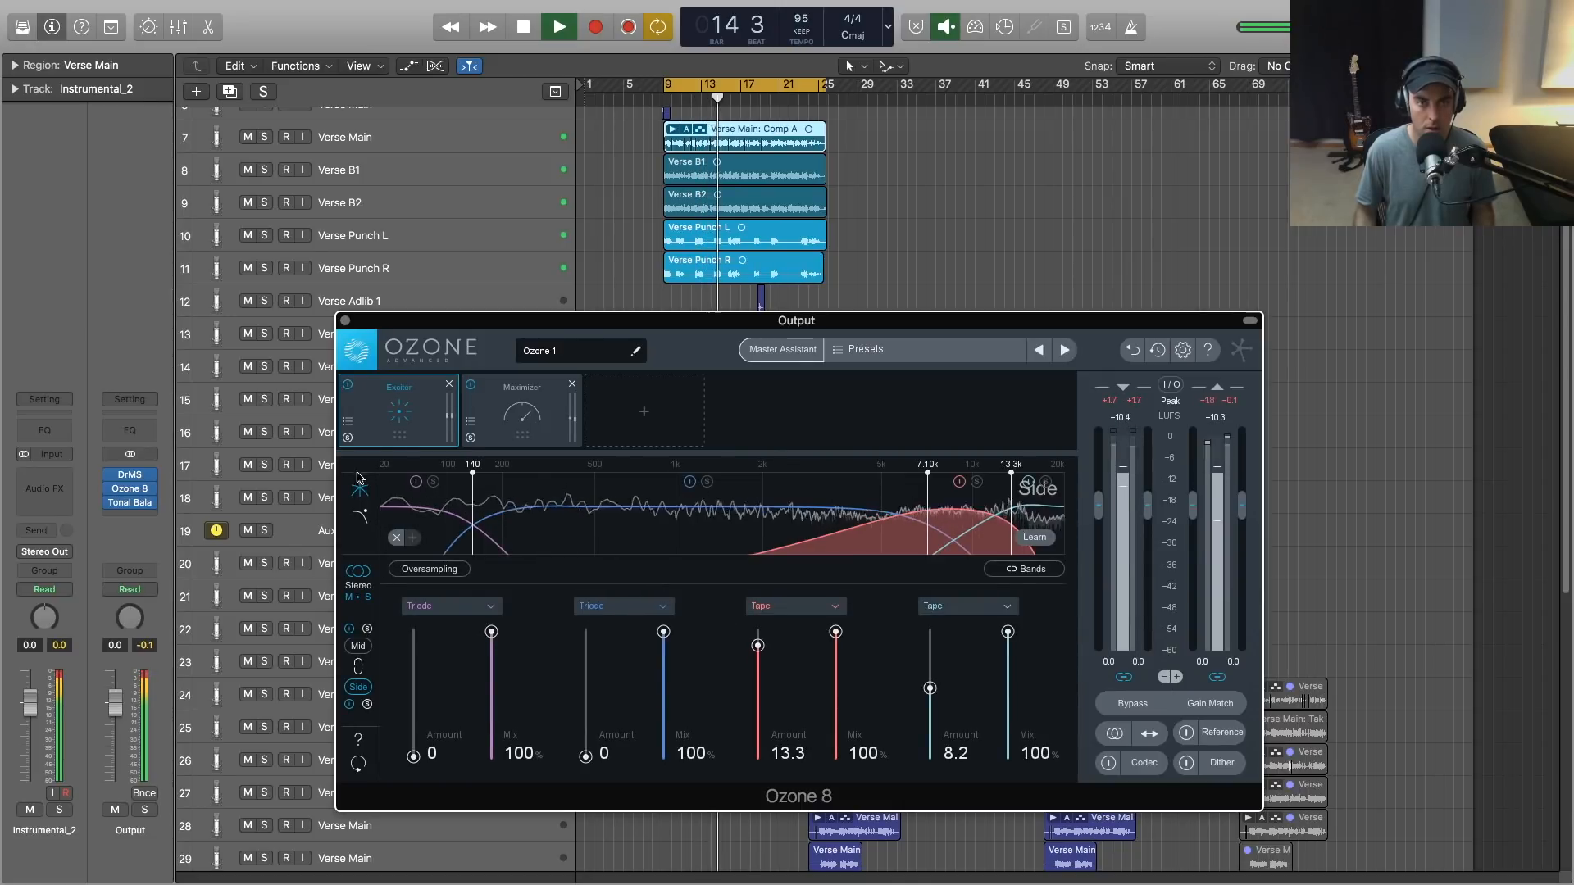
{"action": "left_click", "coordinate": [348, 386]}
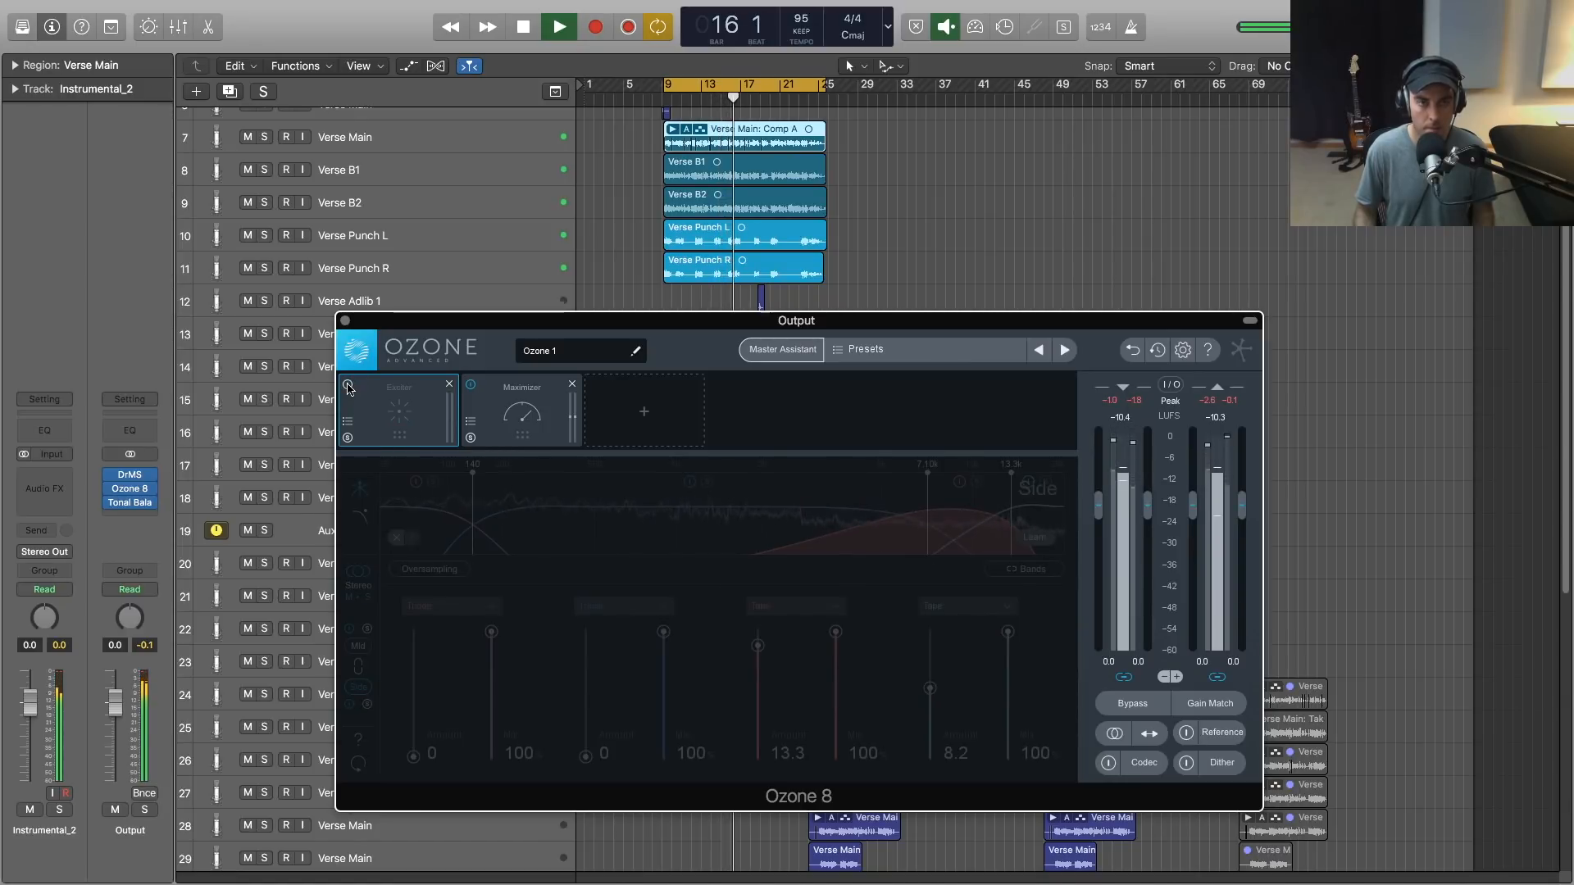
{"action": "left_click", "coordinate": [349, 387]}
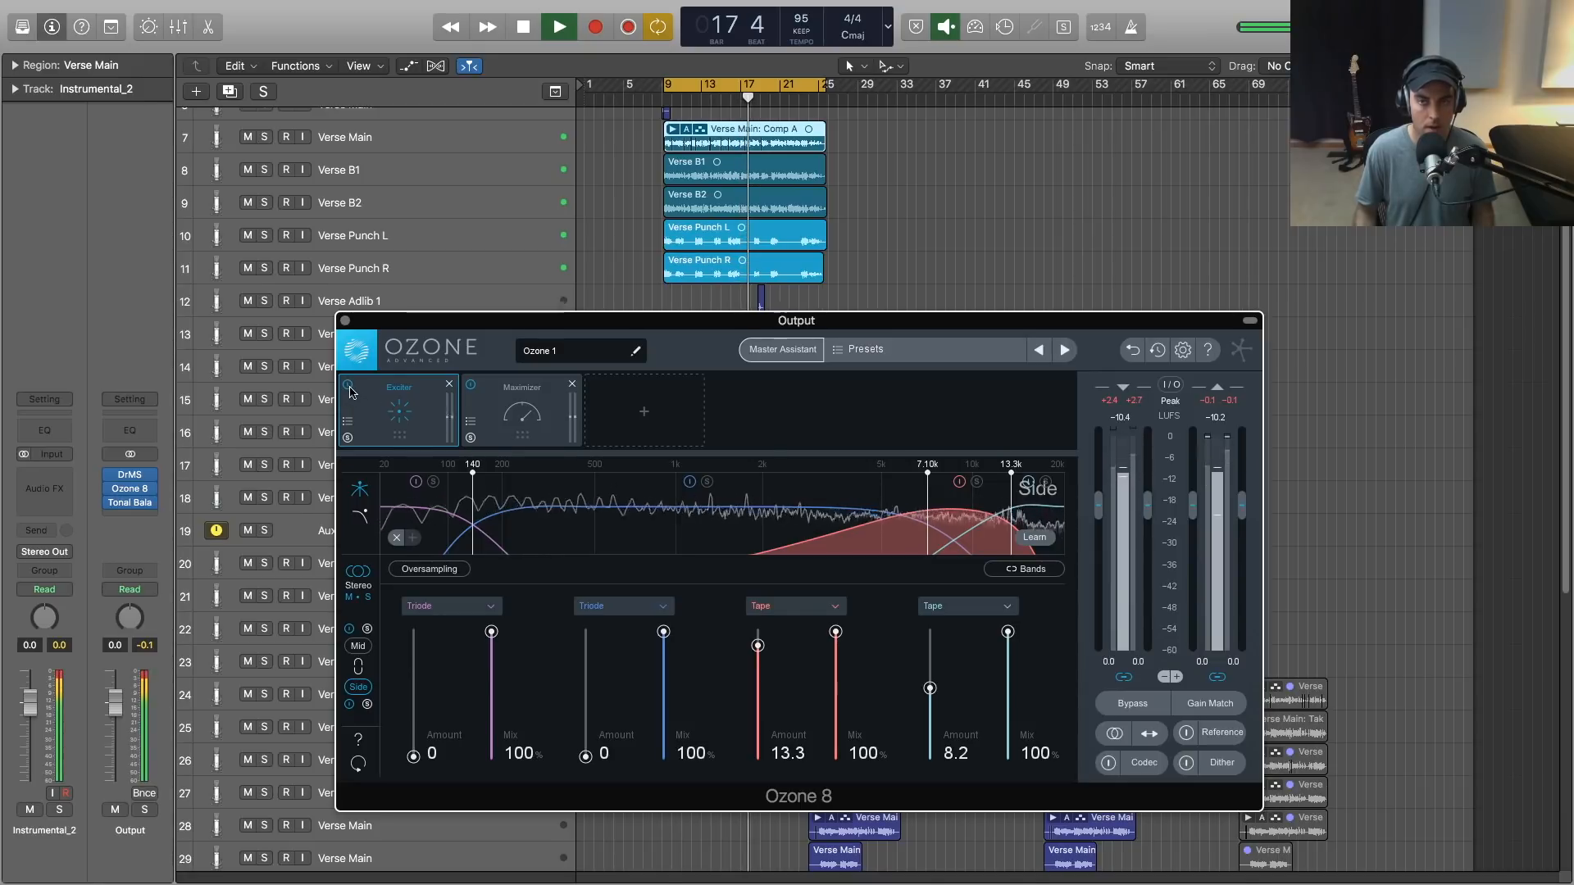
{"action": "key", "text": "space"}
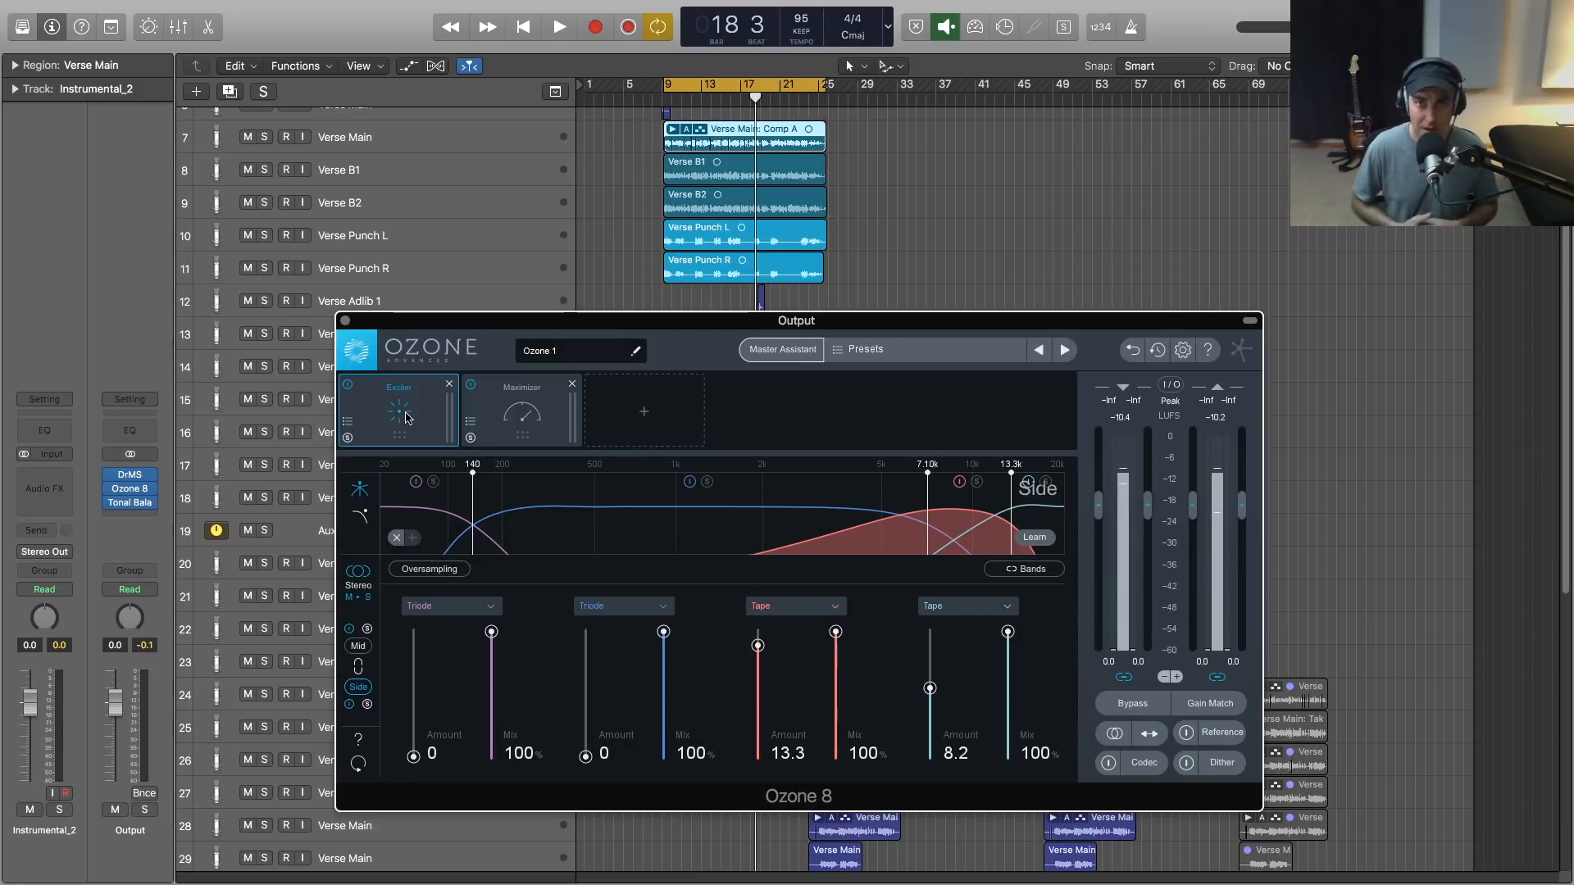
- Add a Vintage Compressor module to the chain and place it between the Exciter and the Maximizer
{"action": "left_click", "coordinate": [639, 414]}
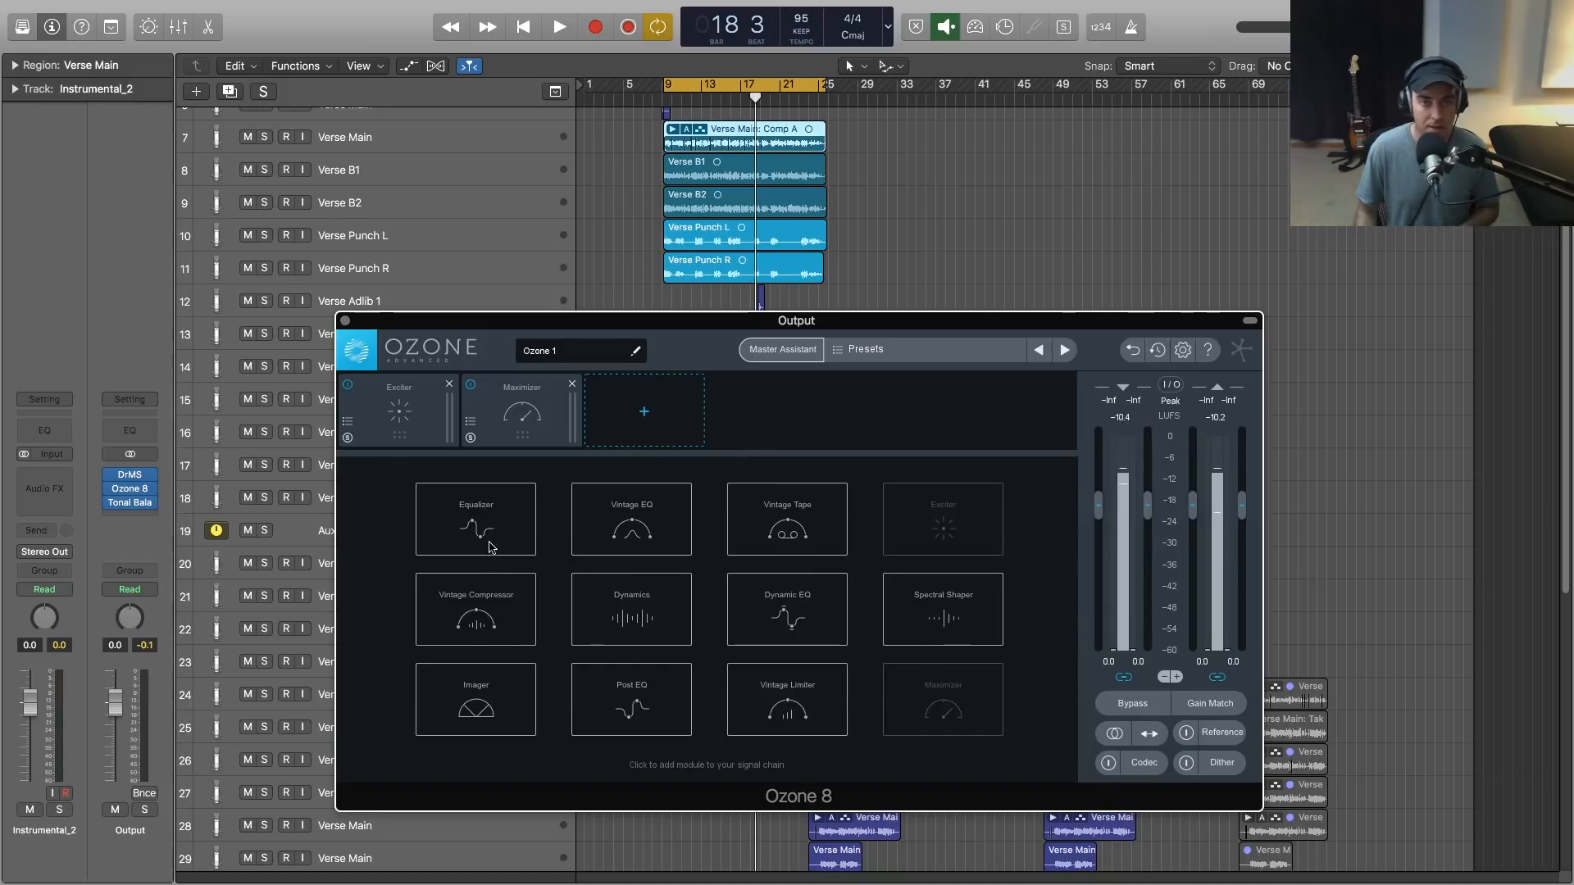
{"action": "left_click", "coordinate": [475, 606]}
{"action": "left_click_drag", "start_coordinate": [652, 410], "coordinate": [529, 405]}
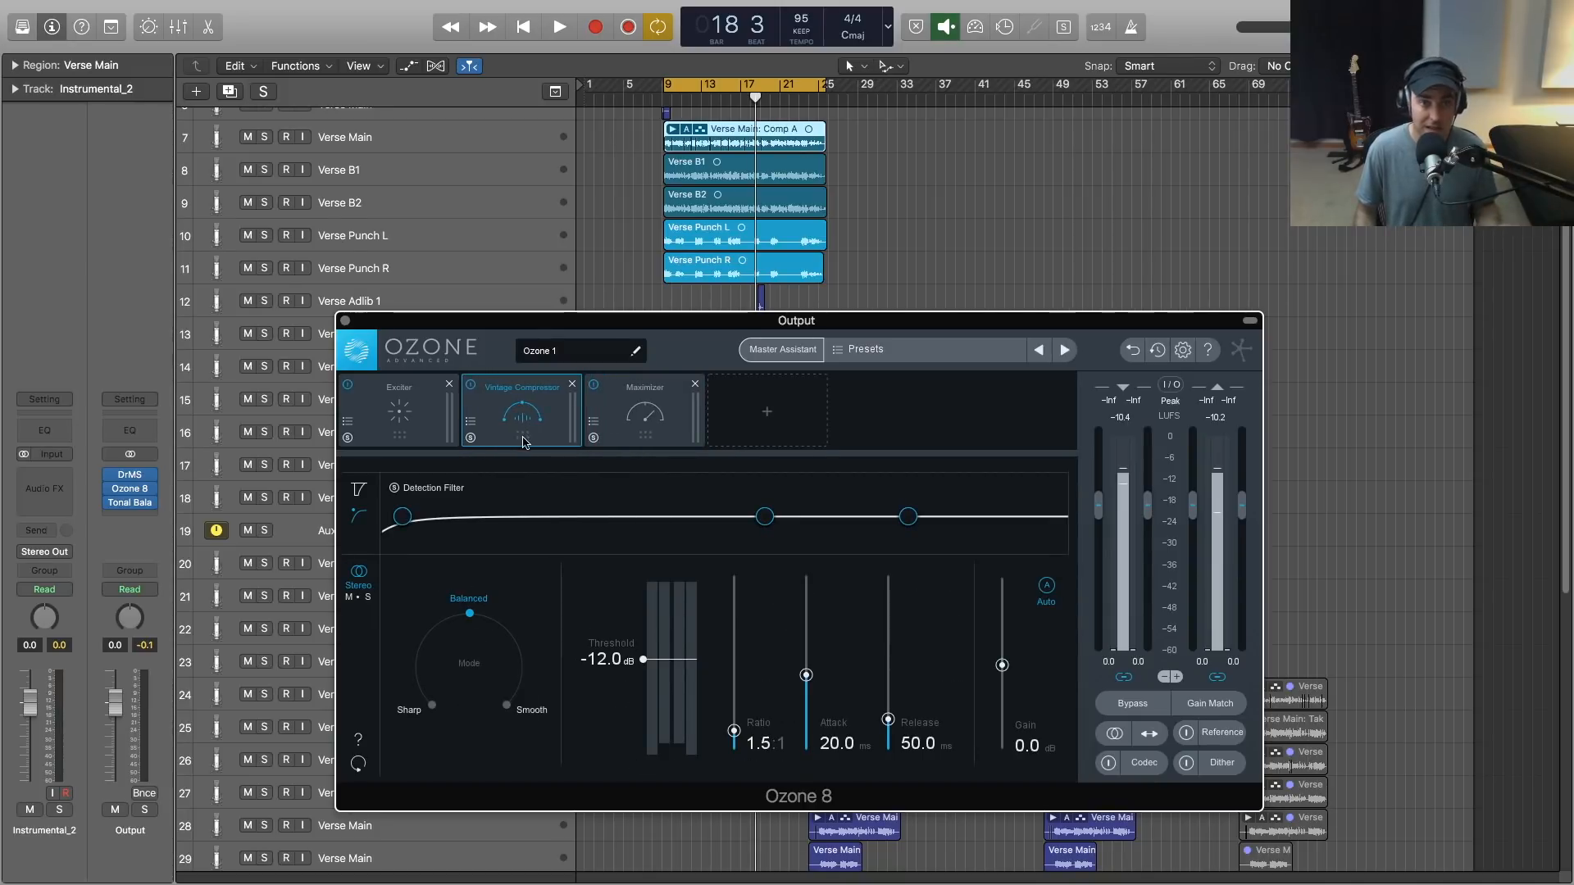
- Switch the Vintage Compressor to mid/side processing and move the Mid detection filter's middle node to 800 Hz at -8.0 dB
{"action": "left_click", "coordinate": [361, 597]}
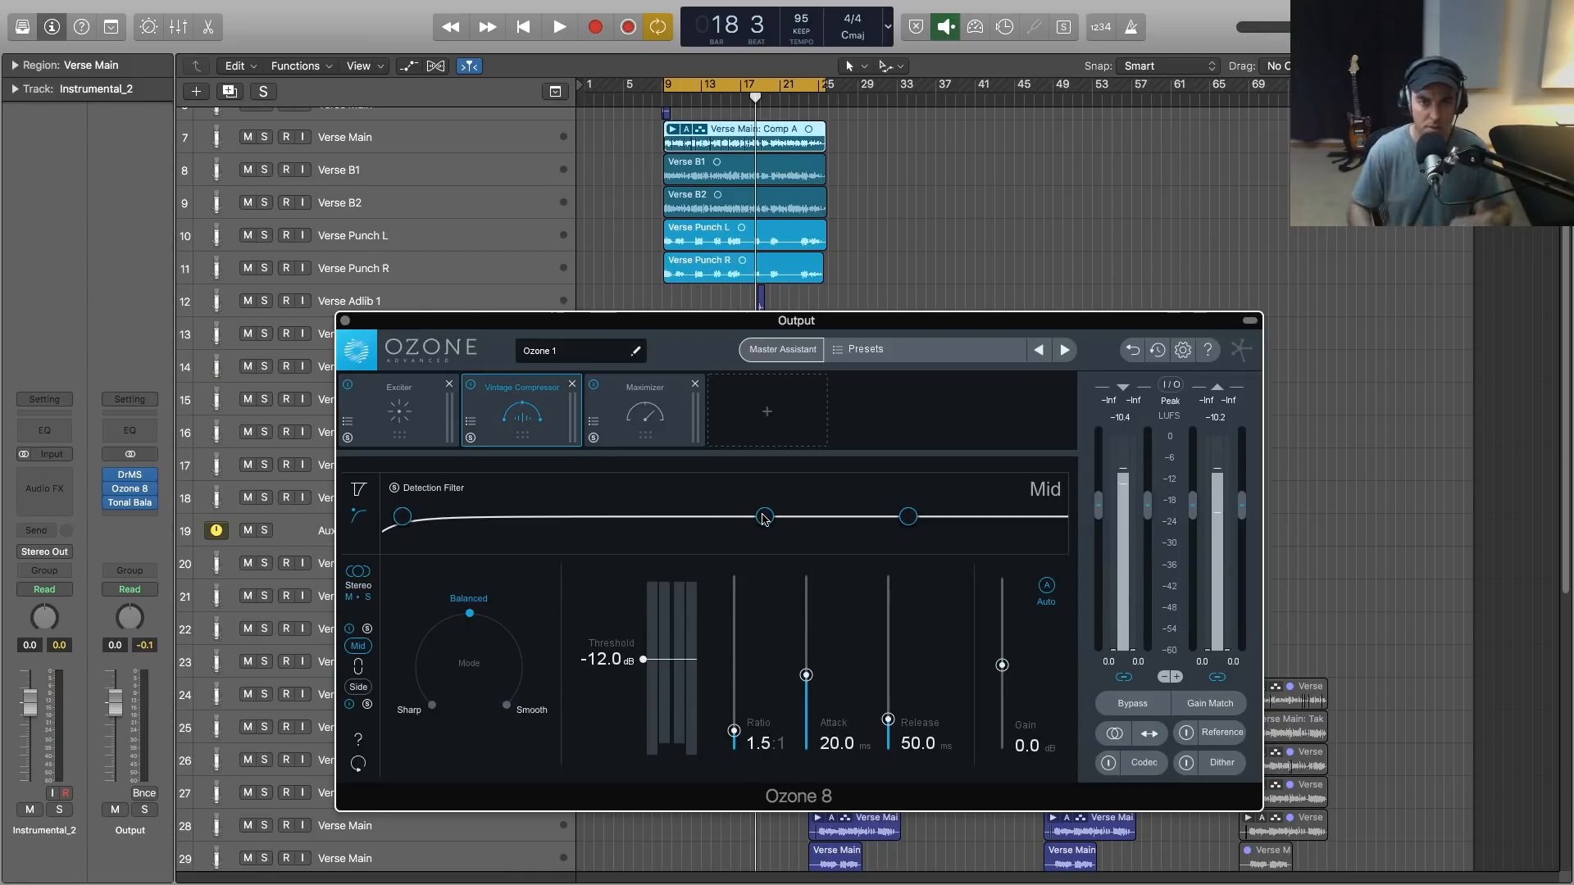
{"action": "left_click_drag", "start_coordinate": [763, 518], "coordinate": [603, 543]}
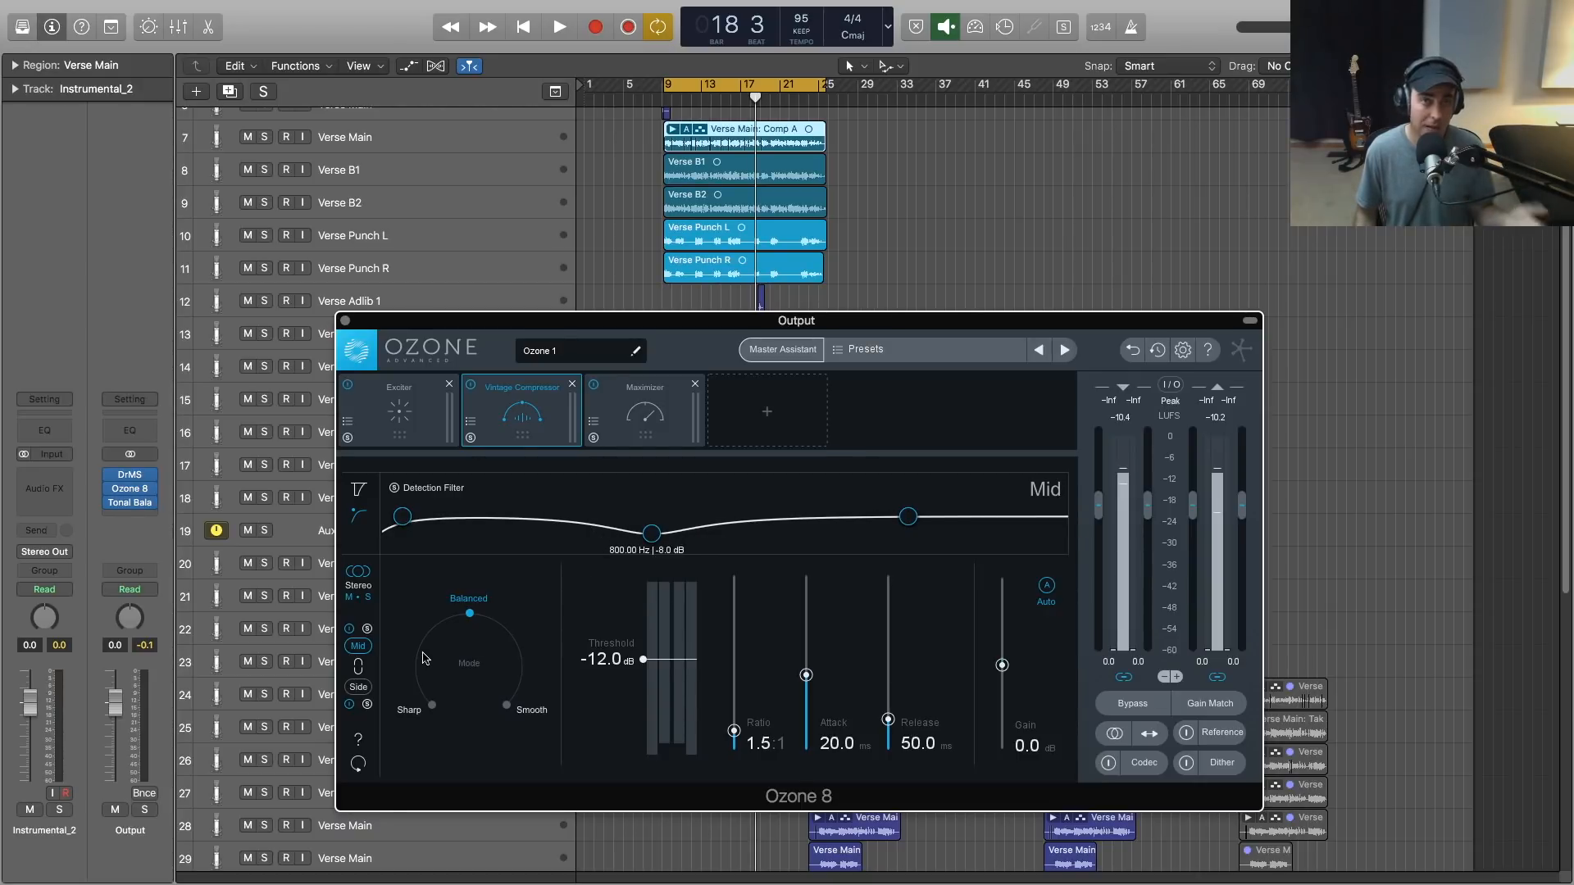